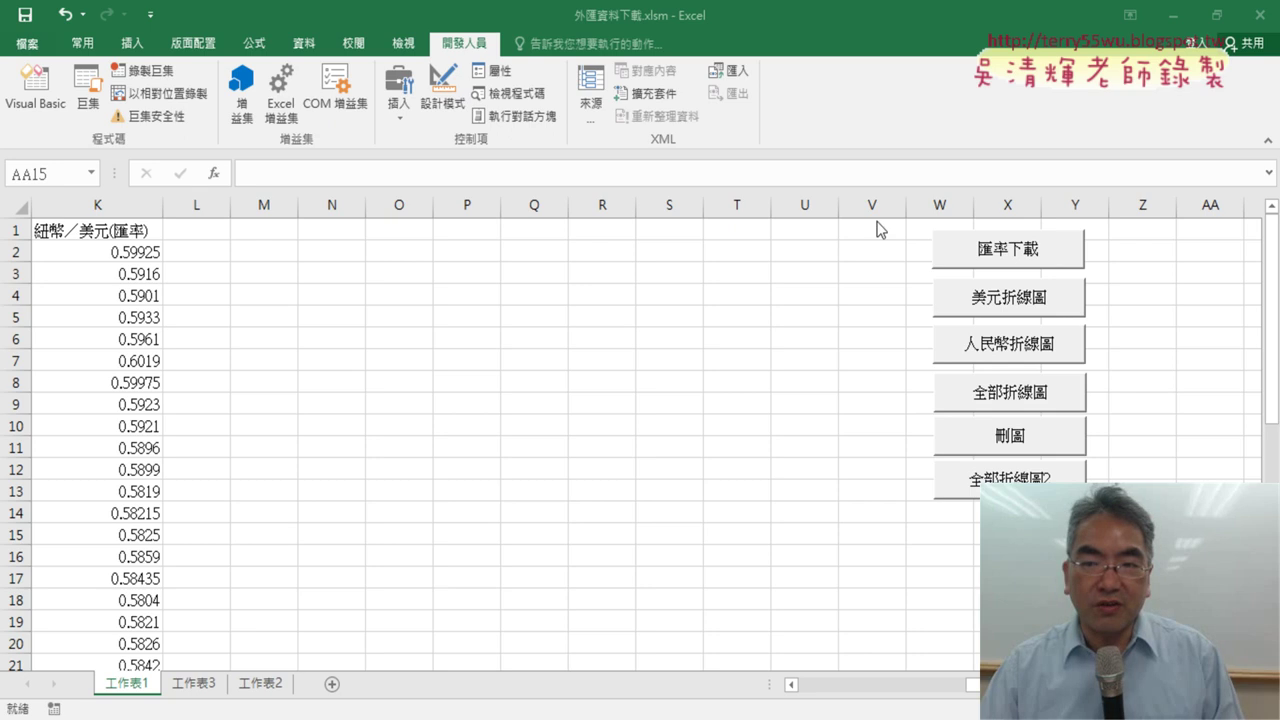
- Download the latest exchange rates and confirm the data ends at row 42 (2023/11/29)
left_click(1010, 258)
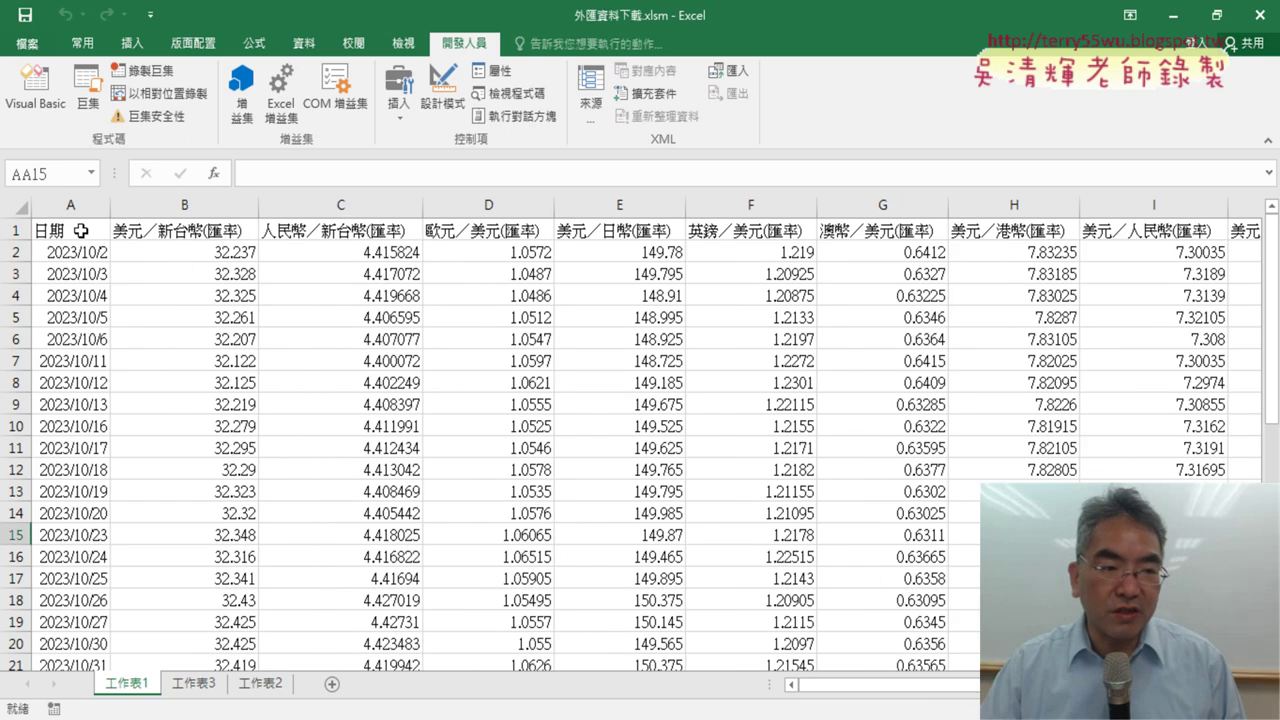
left_click(81, 231)
key("ctrl+Down")
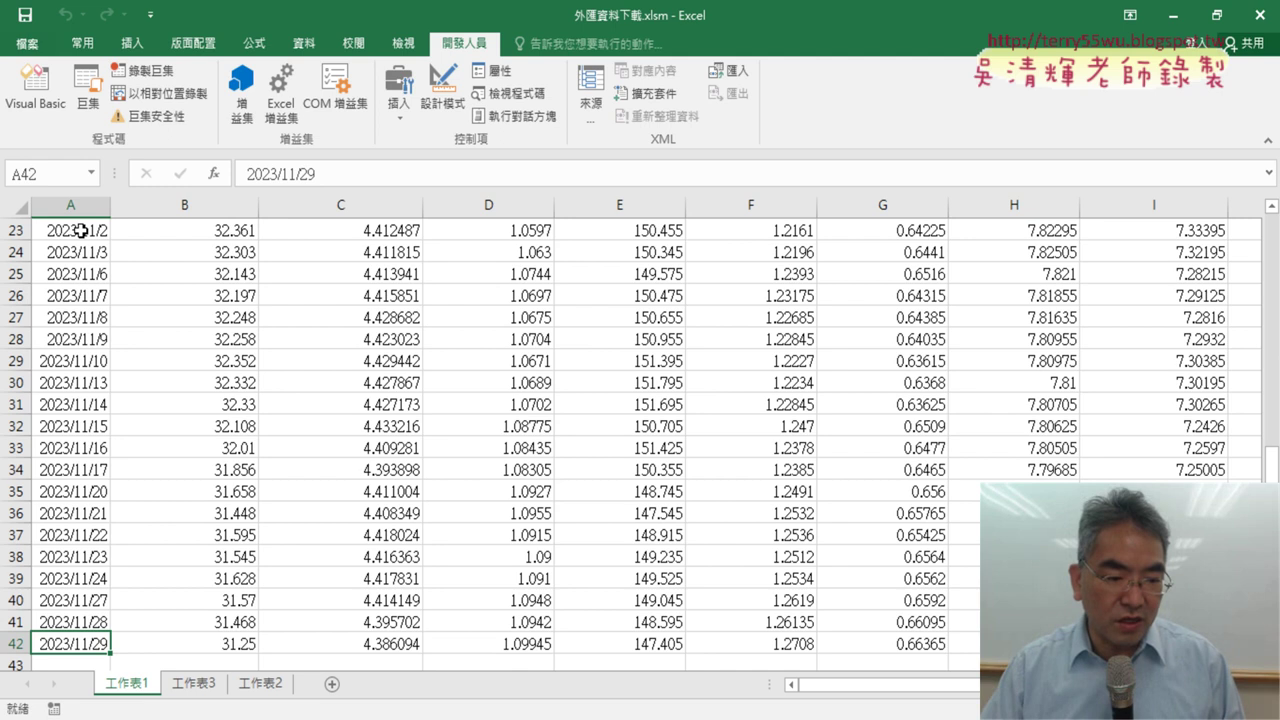
key("Right")
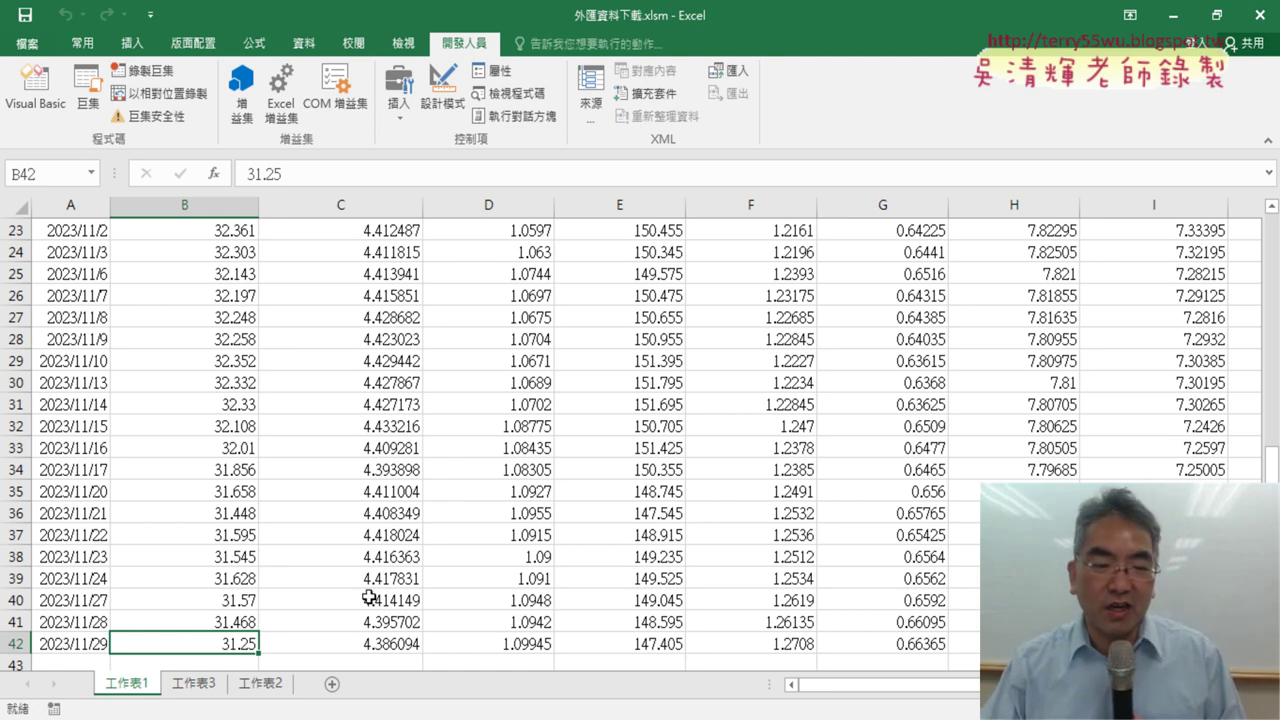
- Draw the exchange-rate line charts with 全部折線圖2, delete them with 刪圖, then select the 全部折線圖2 button
left_click_drag(820, 684, 985, 684)
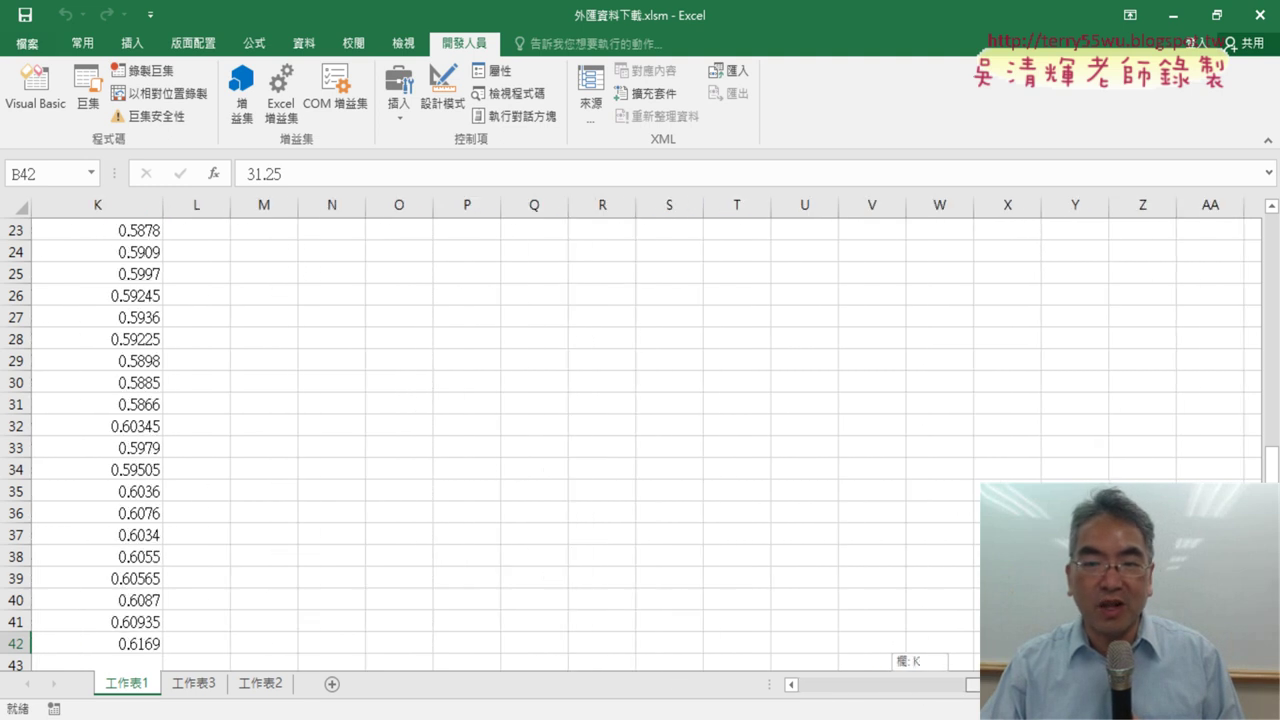
scroll(956, 403, "up", 6)
scroll(956, 403, "up", 2)
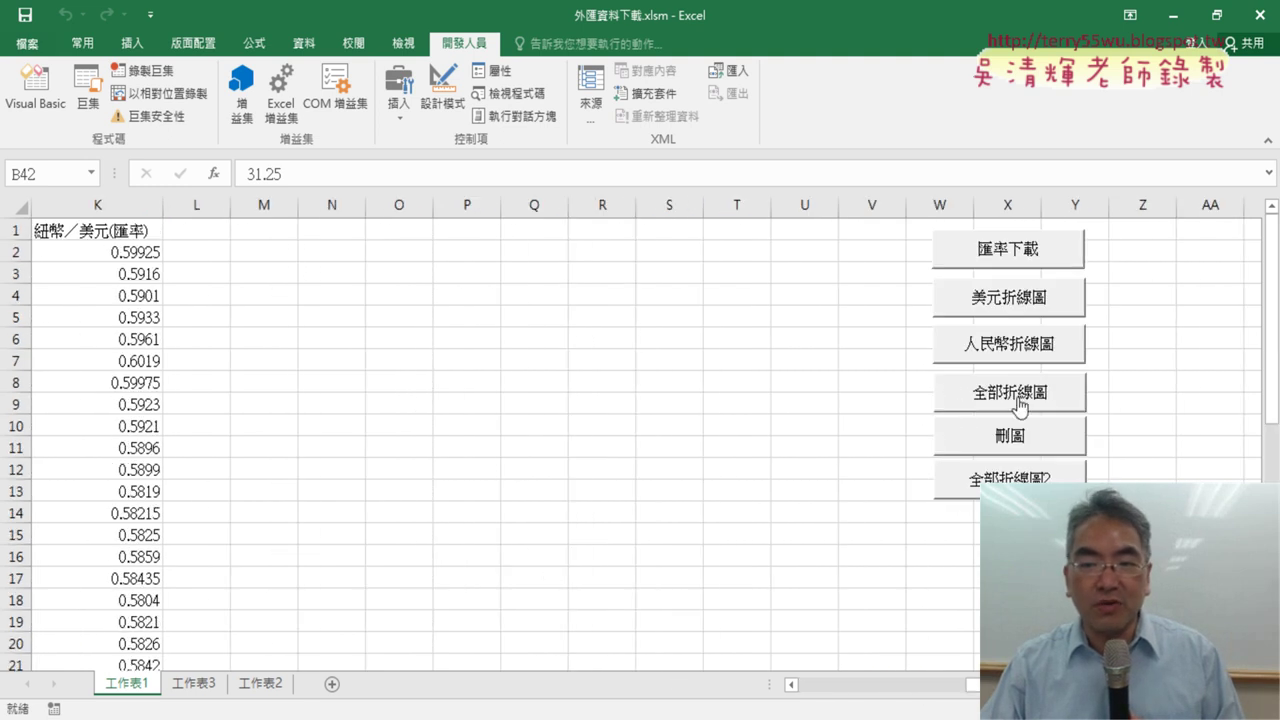
left_click(1010, 478)
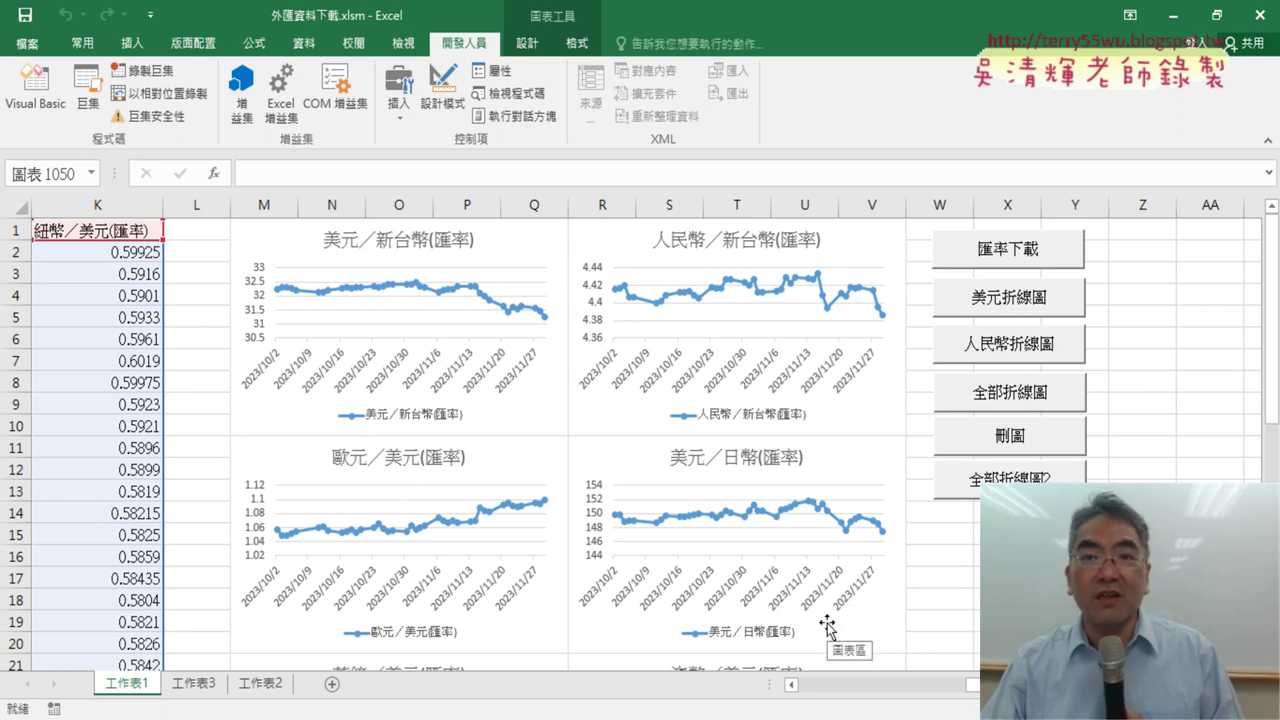
left_click(1020, 432)
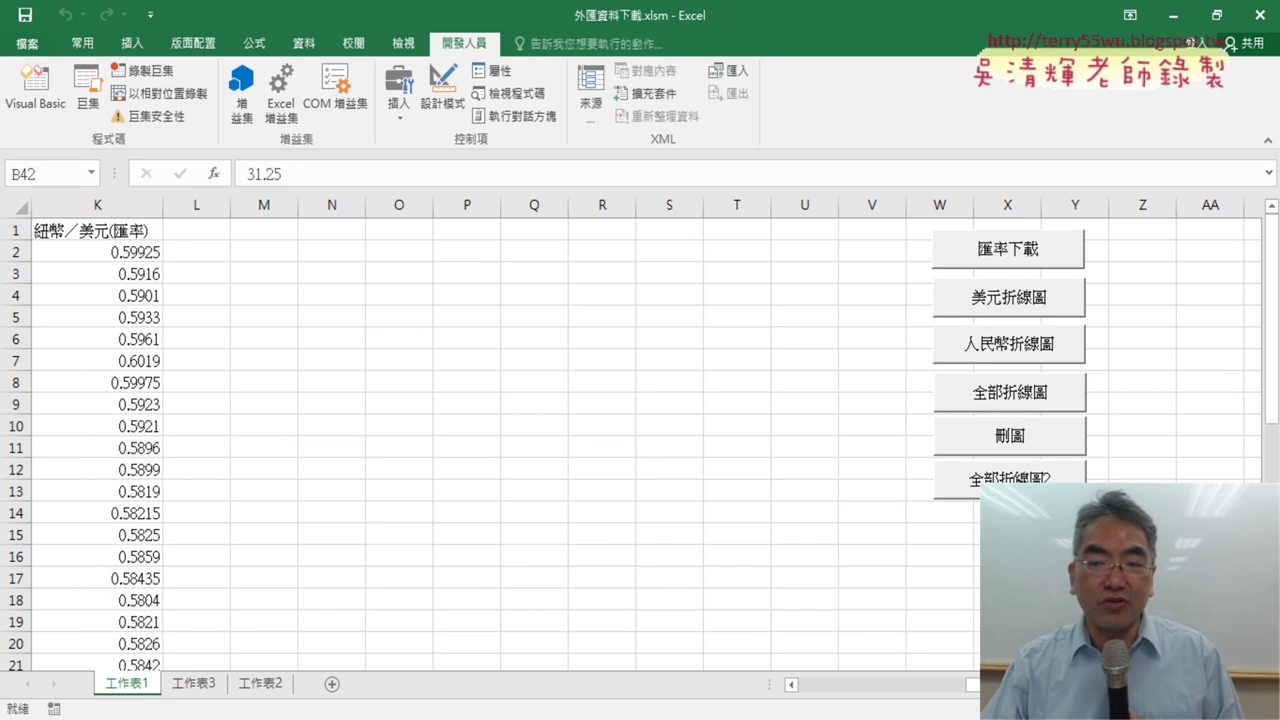
left_click(1014, 476, "ctrl")
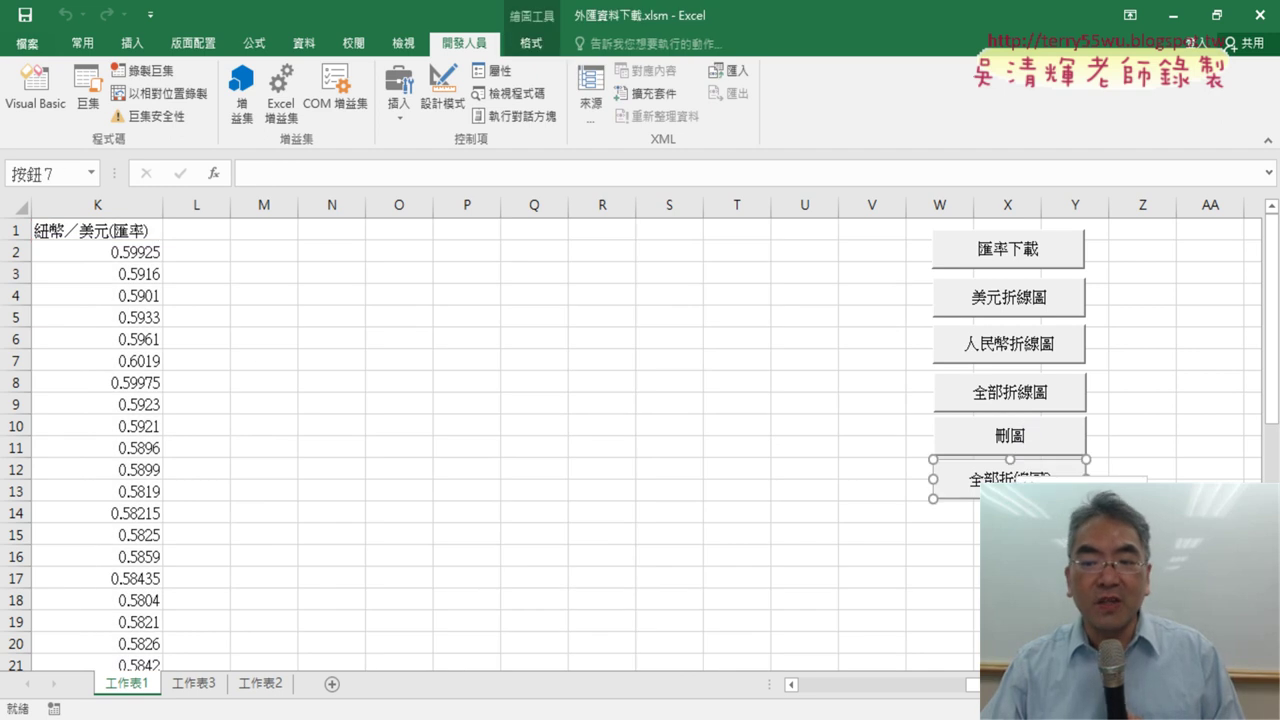
- Open the code assigned to the 全部折線圖2 button in the VBA editor
left_click(1060, 625)
left_click(1211, 369)
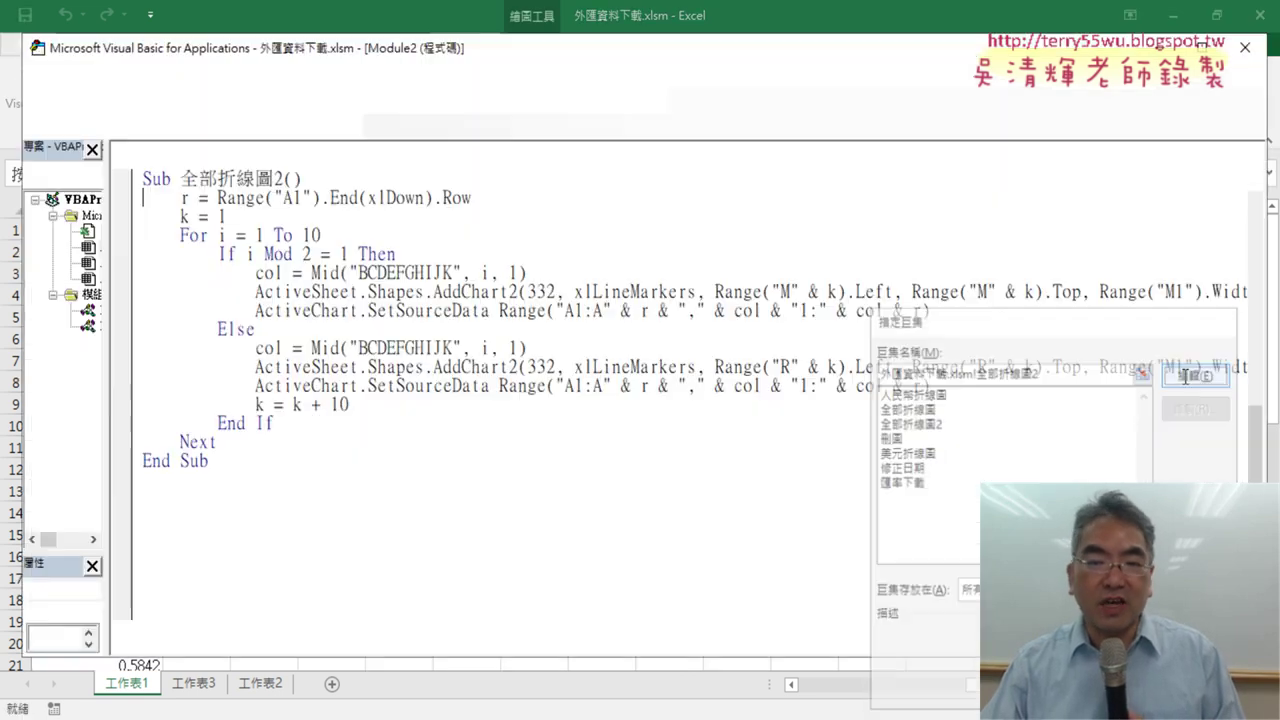
double_click(88, 325)
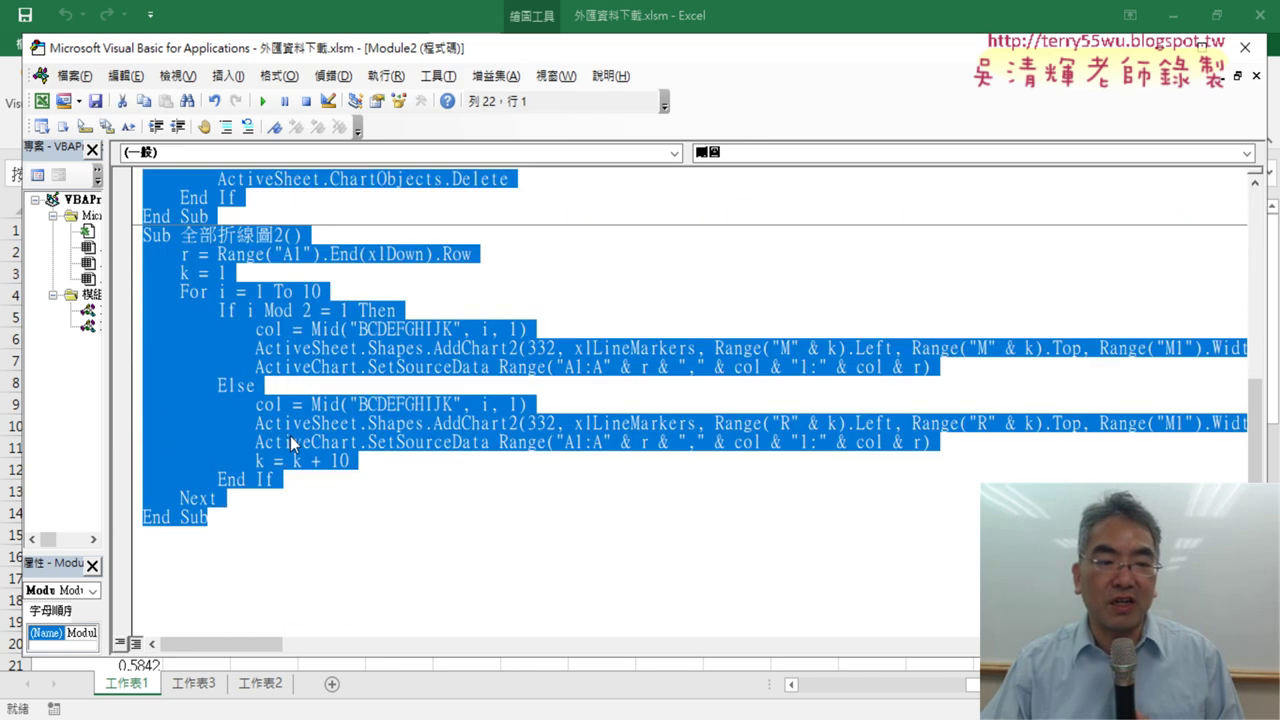
- Copy the whole Sub 全部折線圖2 and paste a duplicate below its End Sub
left_click(293, 442)
left_click_drag(210, 518, 145, 238)
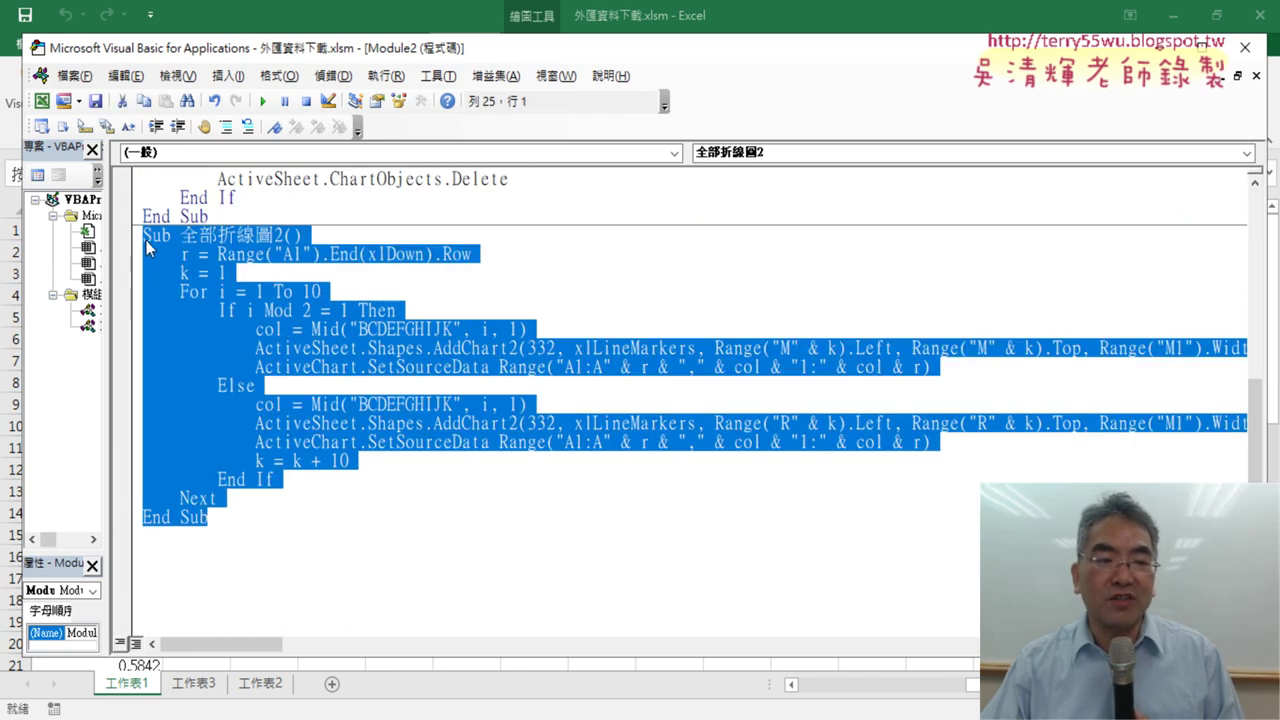
right_click(146, 240)
left_click(204, 278)
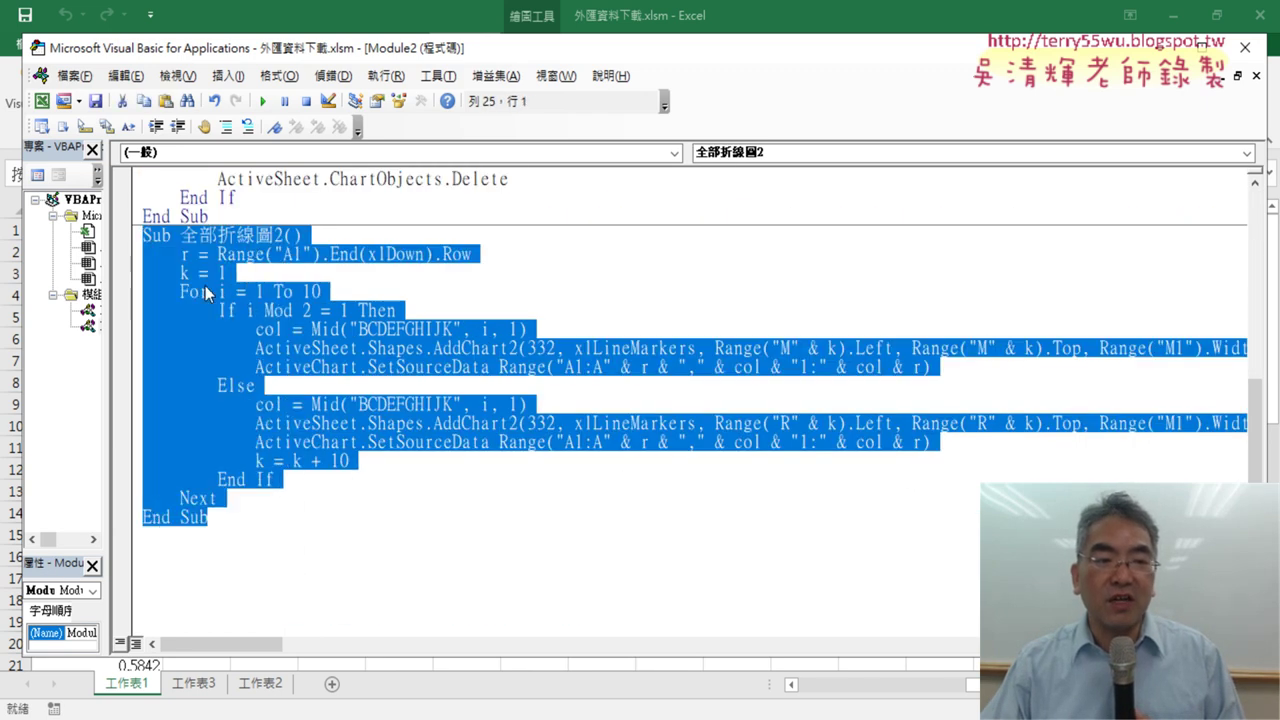
left_click(164, 552)
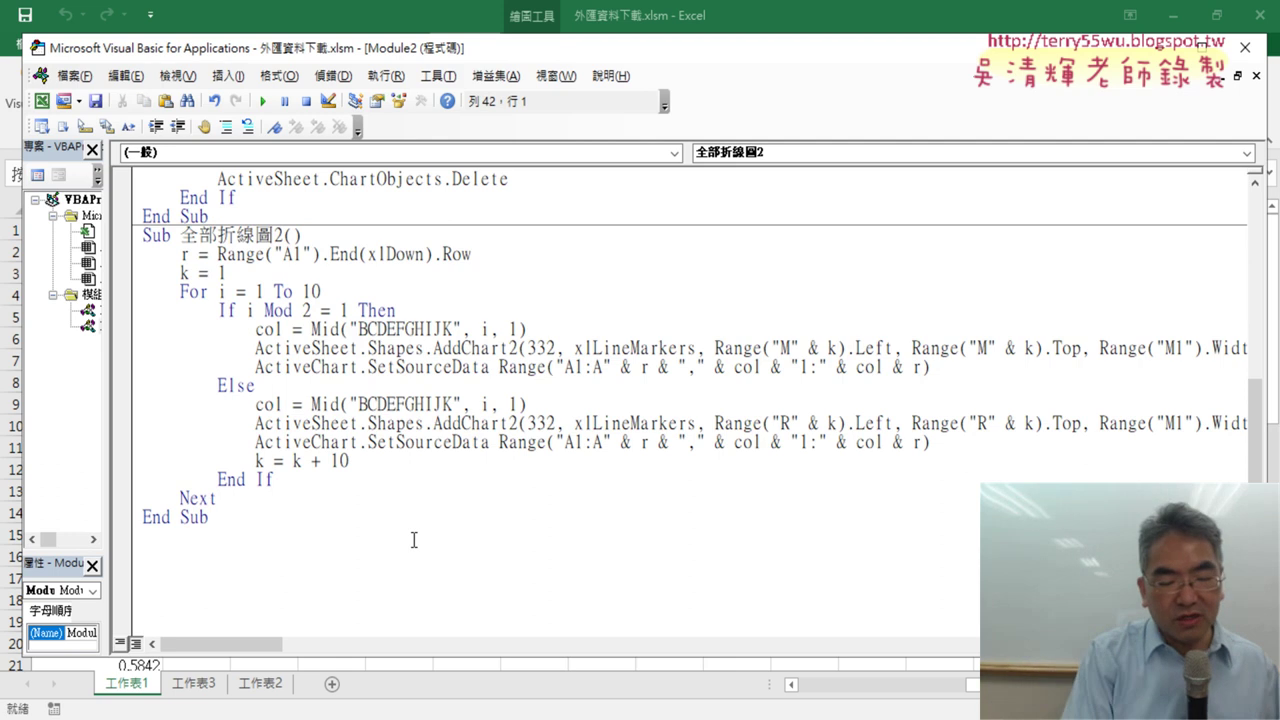
key("ctrl+v")
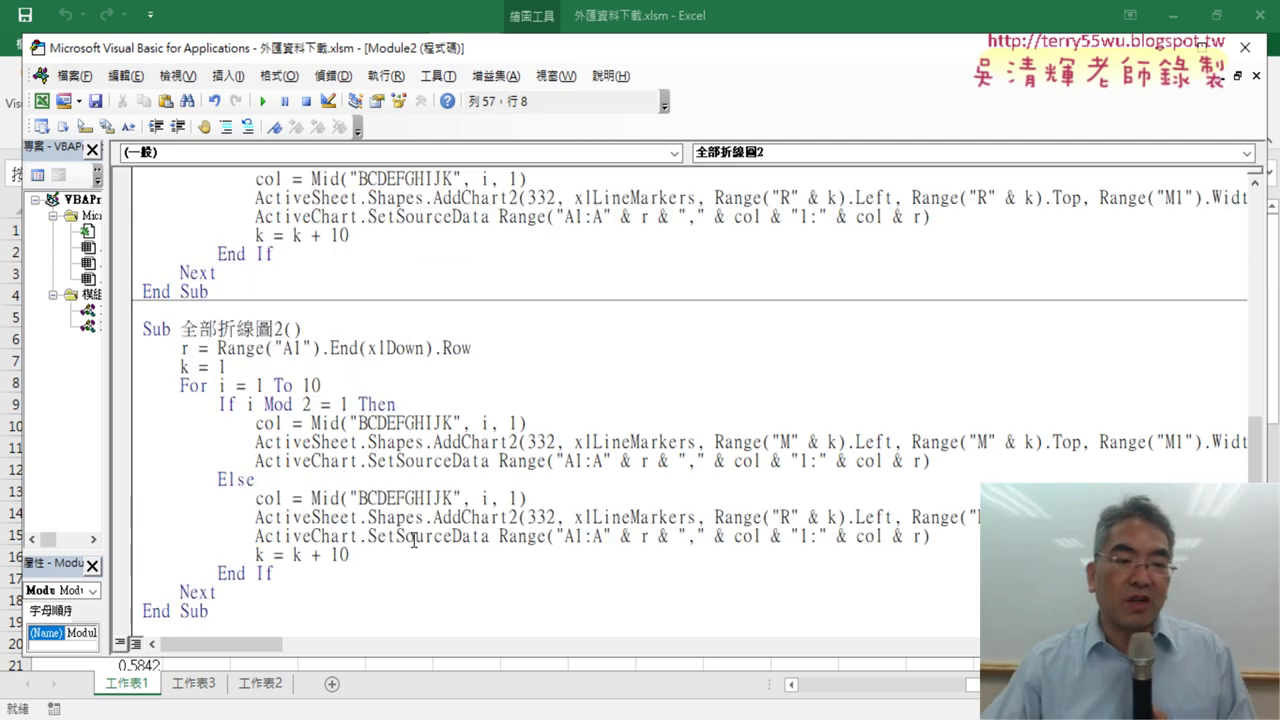
scroll(413, 540, "down", 2)
- Rename the pasted Sub from 全部折線圖2 to 全部折線圖3
left_click(285, 216)
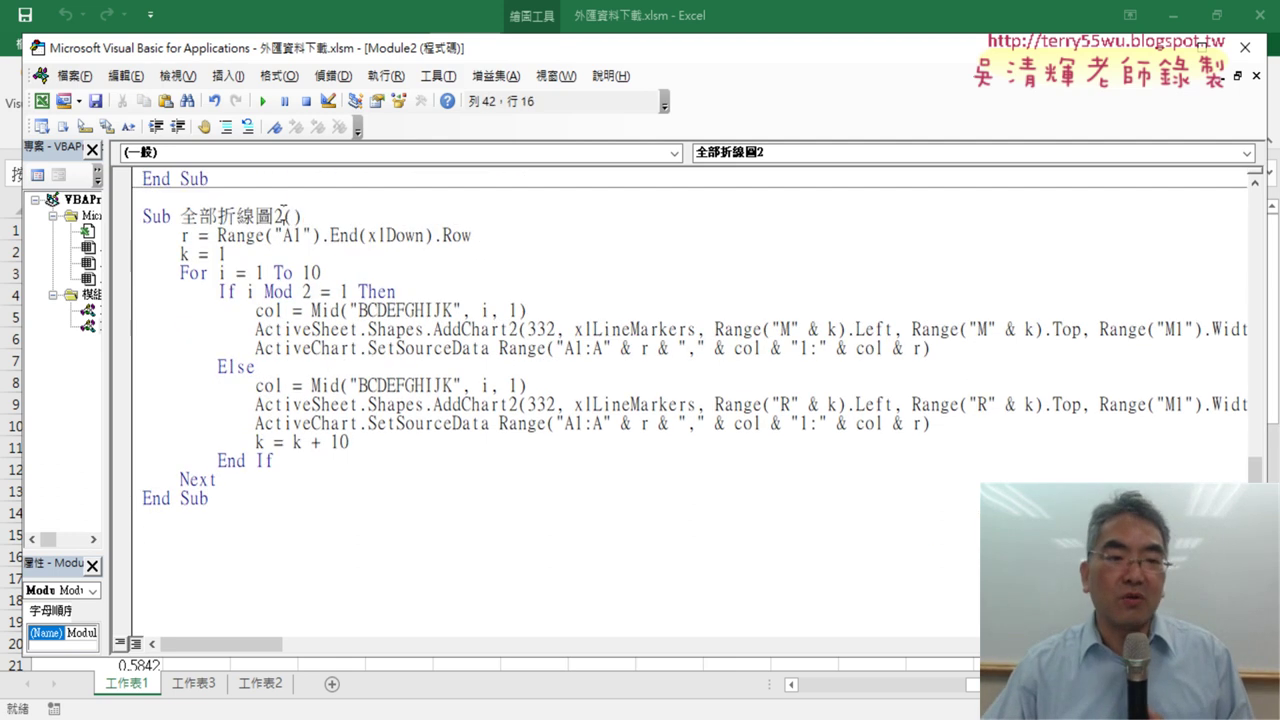
left_click_drag(285, 216, 274, 216)
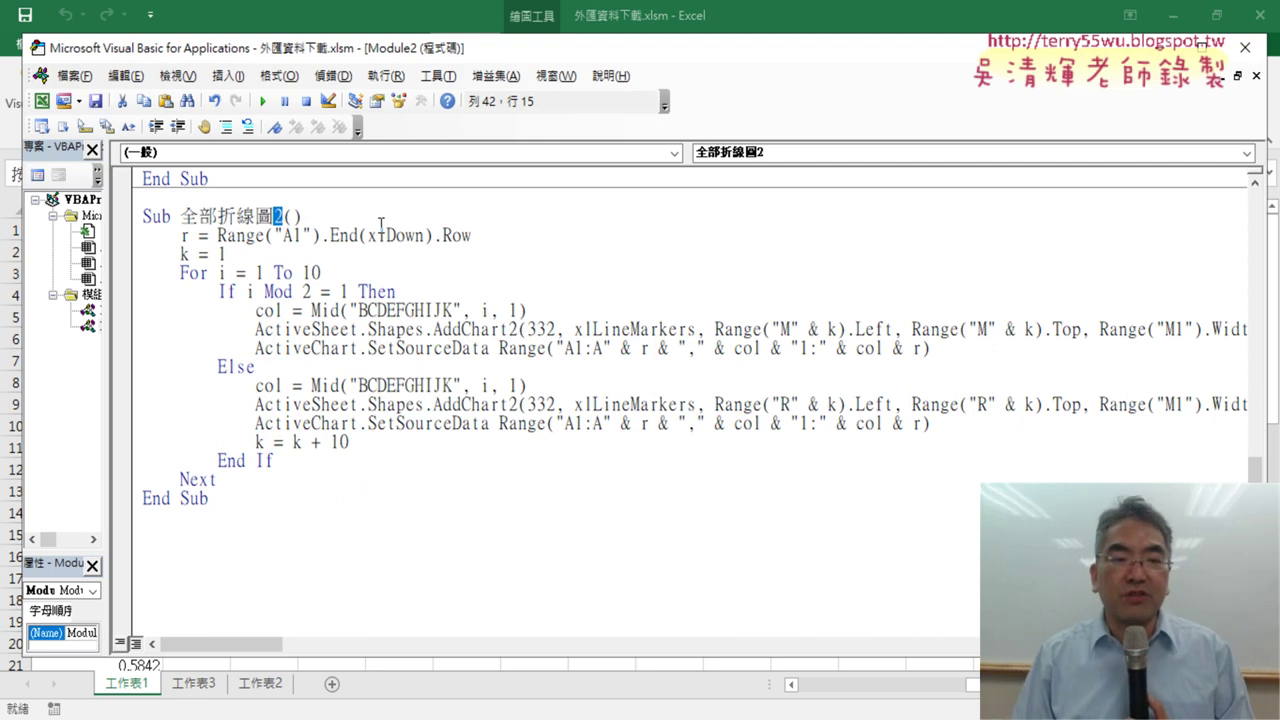
type("3")
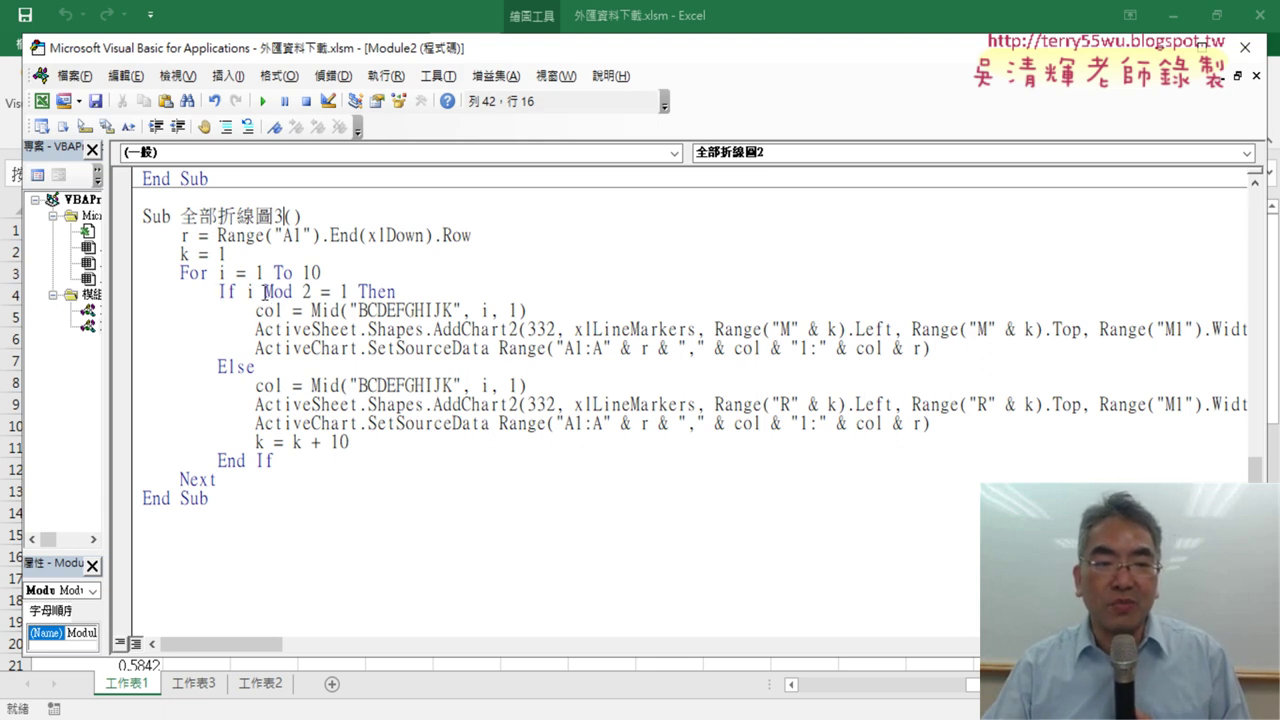
left_click_drag(265, 291, 318, 291)
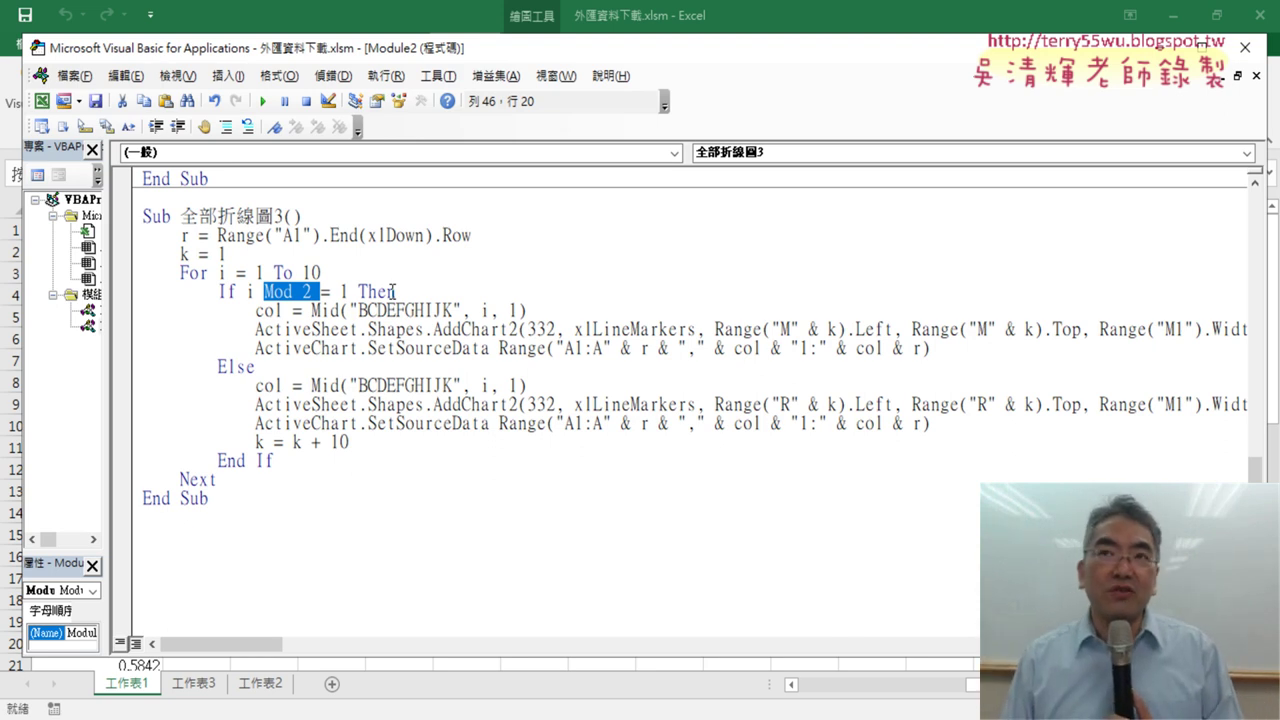
- Change the If condition in 全部折線圖3 to i Mod 3 = 1
left_click(226, 291)
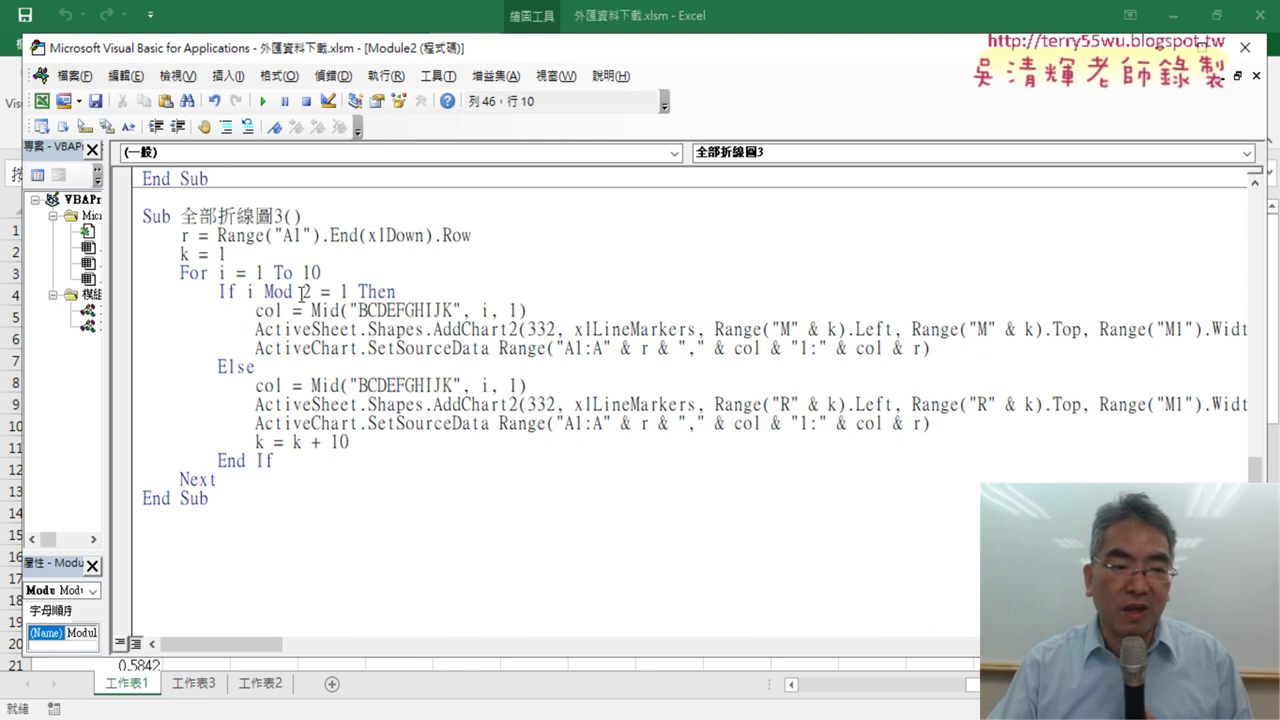
left_click_drag(301, 292, 311, 292)
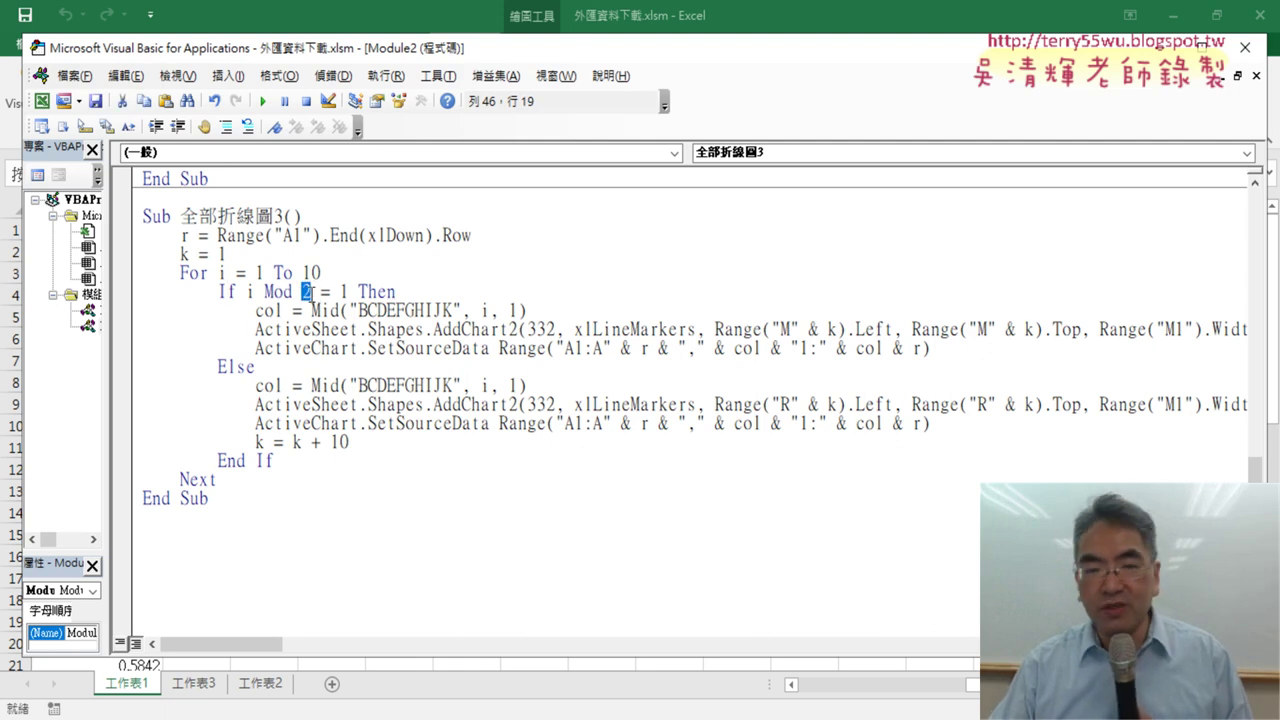
type("3")
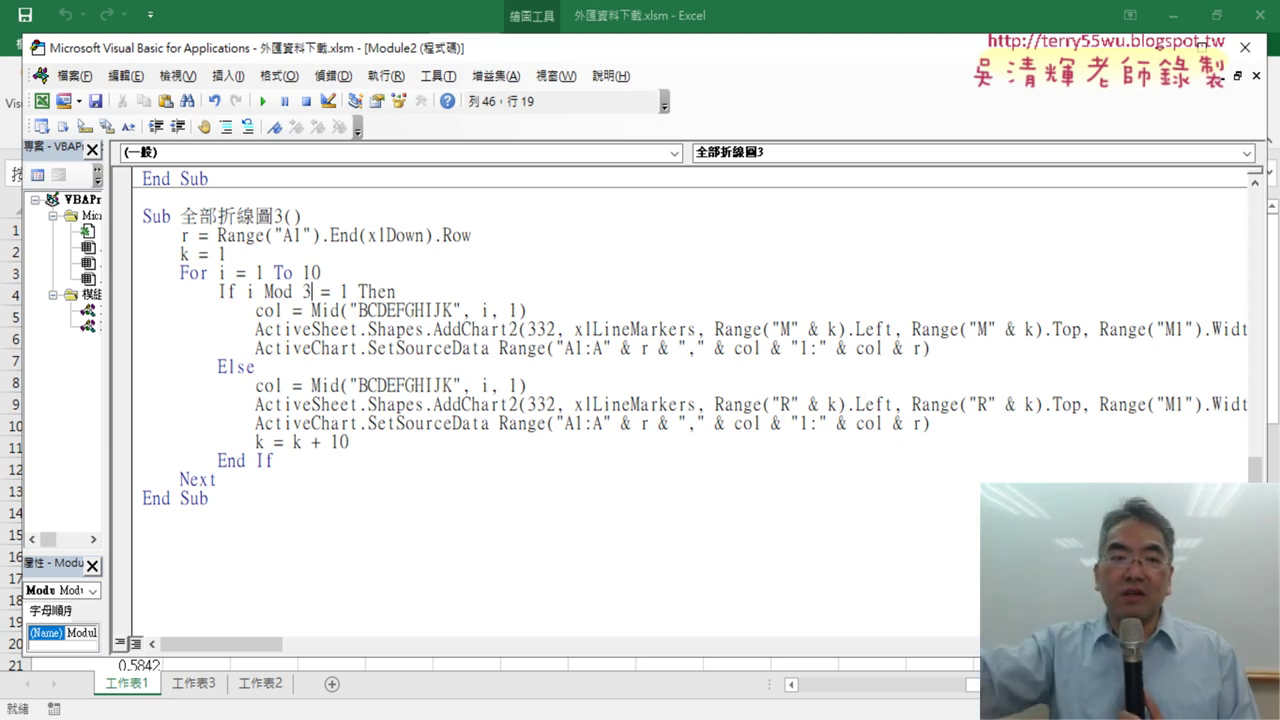
- Select the lines of the first If branch, after highlighting Else and the condition's 1
left_click_drag(256, 368, 221, 372)
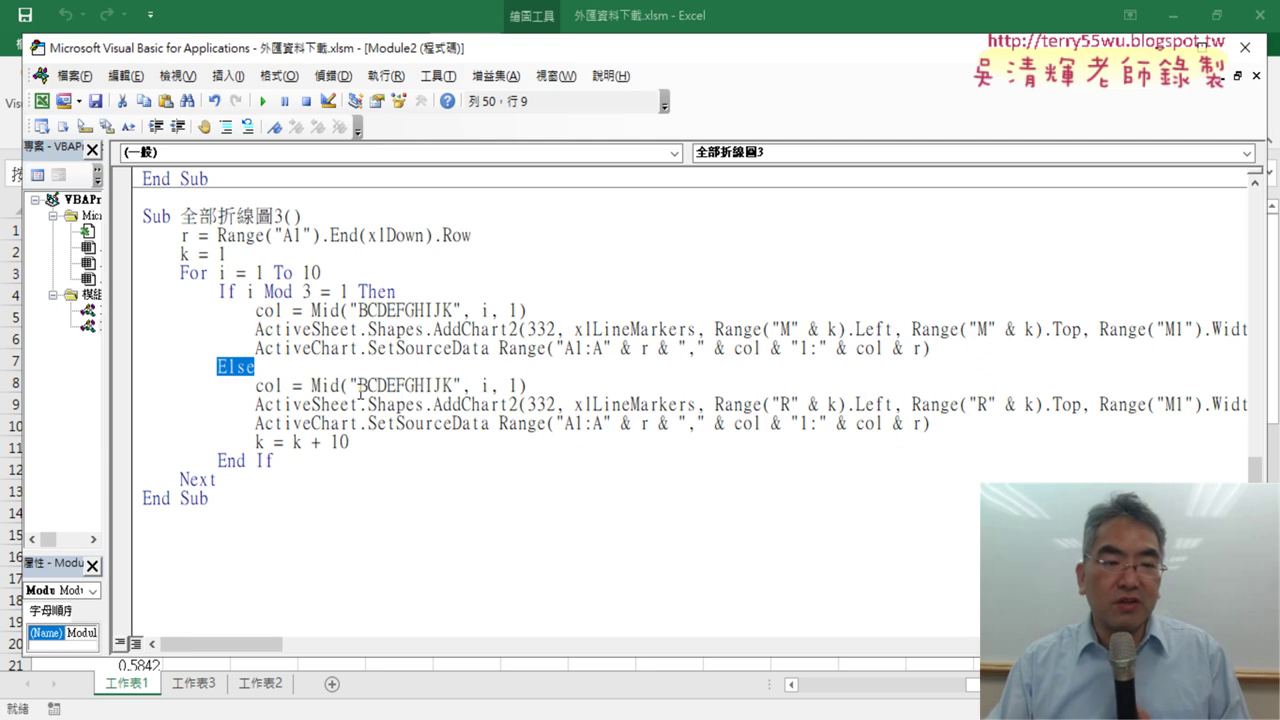
double_click(342, 291)
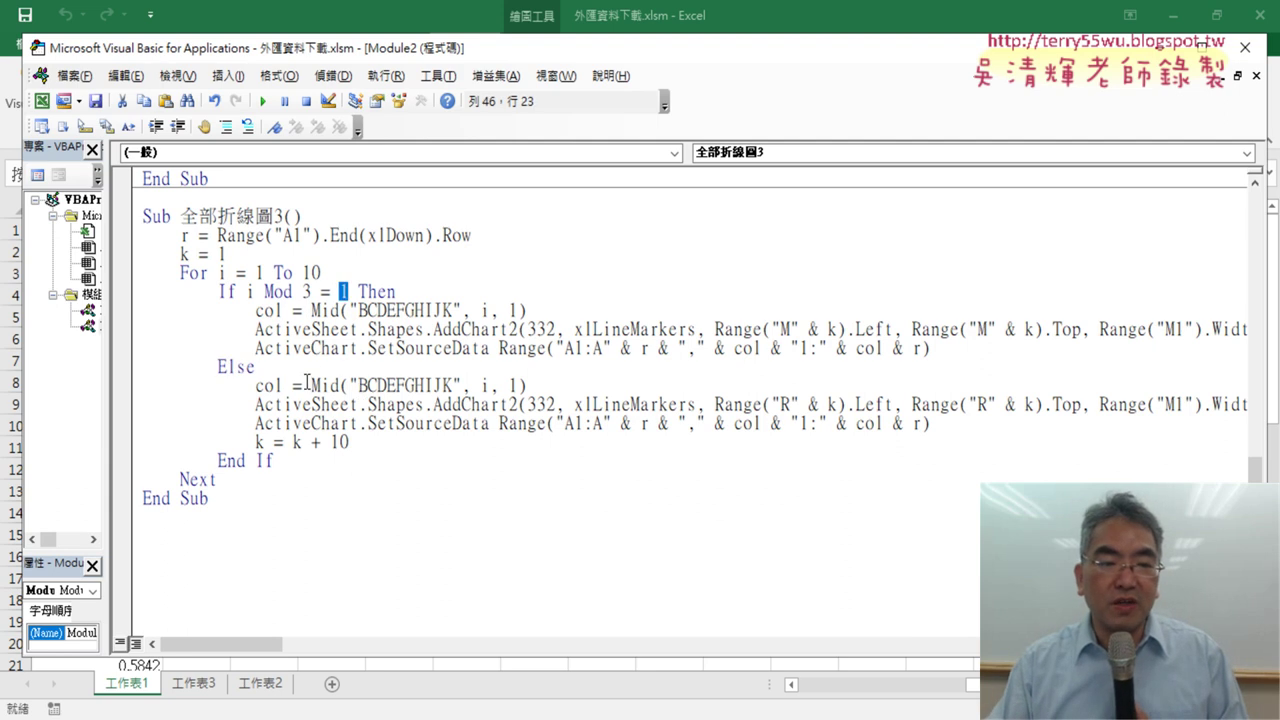
mouse_move(931, 349)
left_mouse_down()
mouse_move(594, 349)
mouse_move(122, 296)
left_mouse_up()
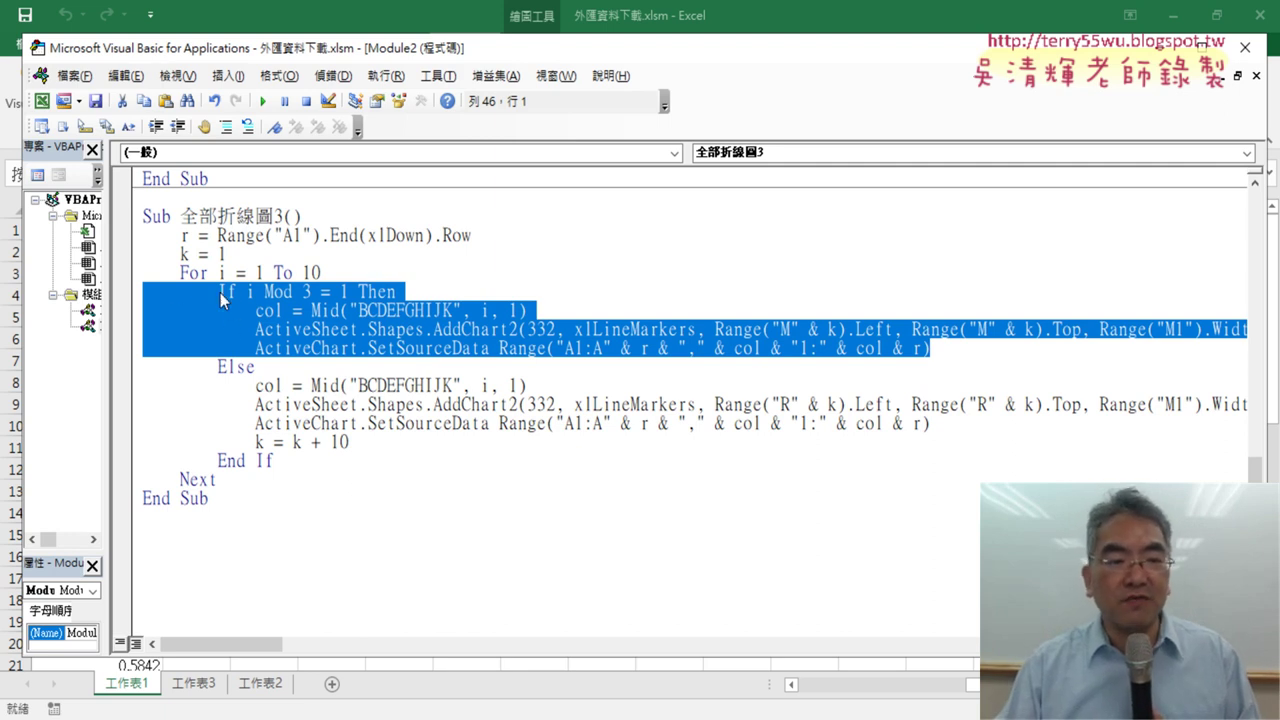
- Copy the first If branch and paste it on a new line below it
right_click(294, 308)
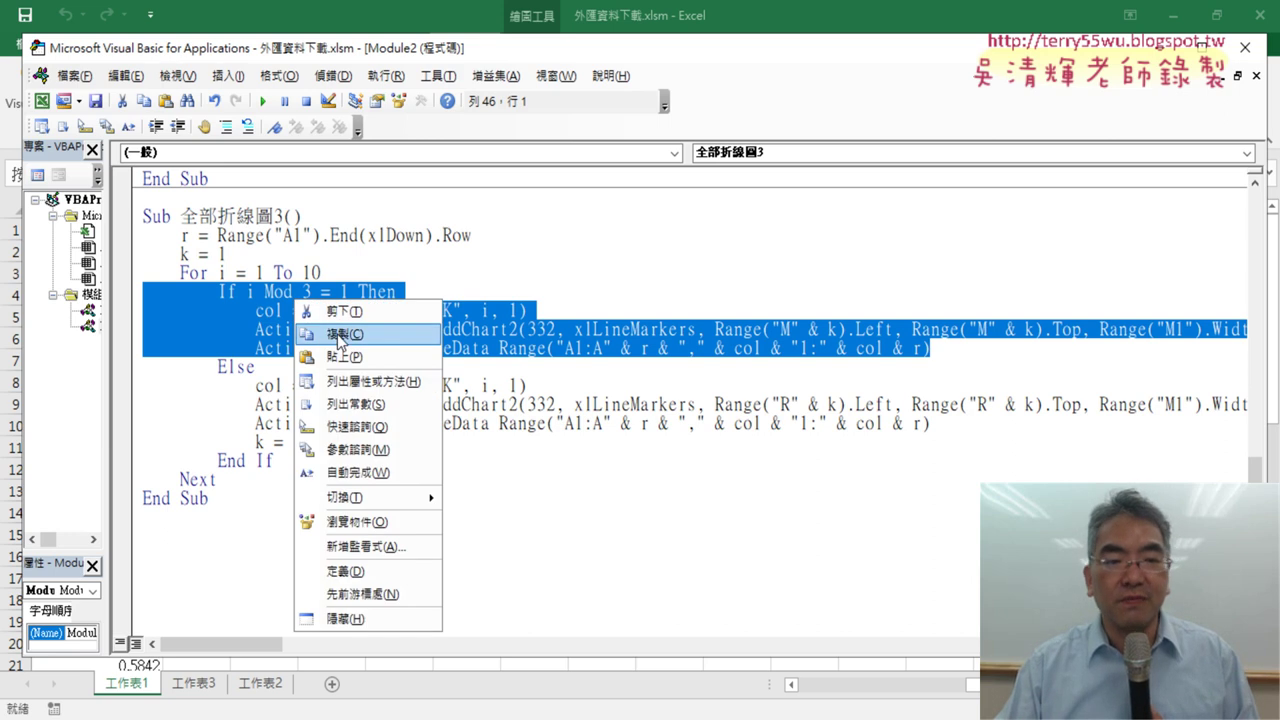
left_click(337, 334)
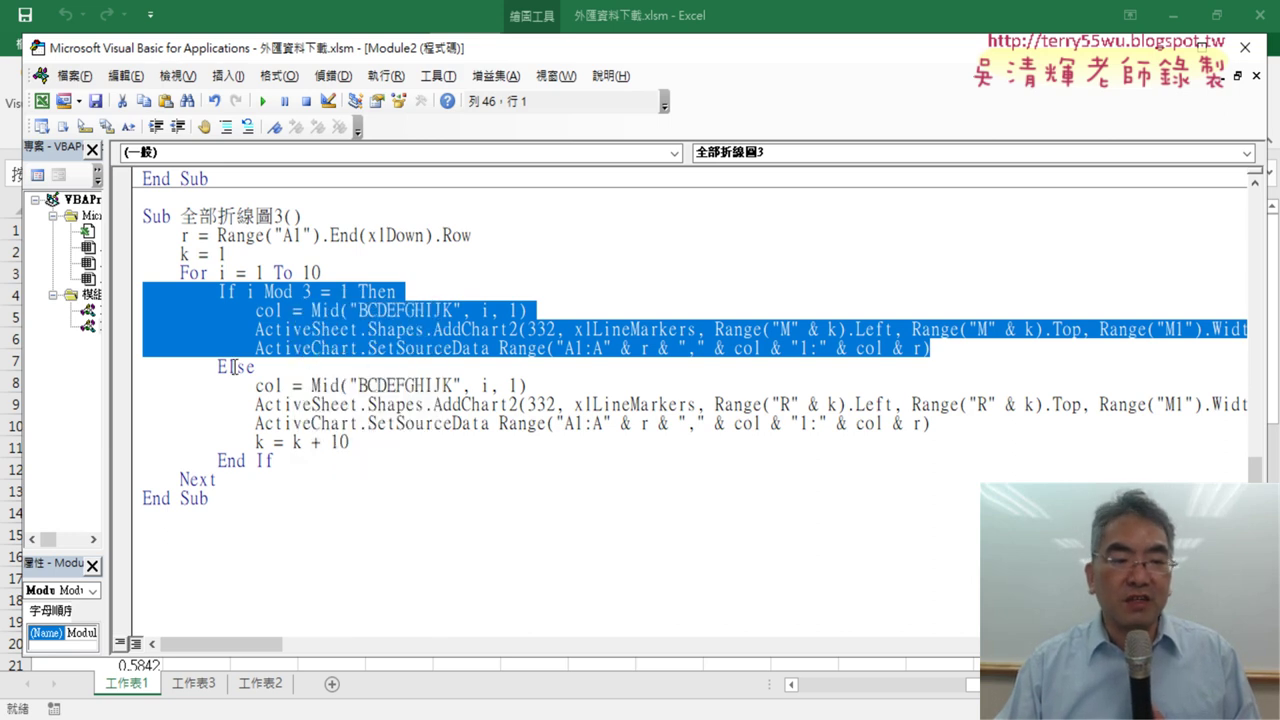
left_click(956, 348)
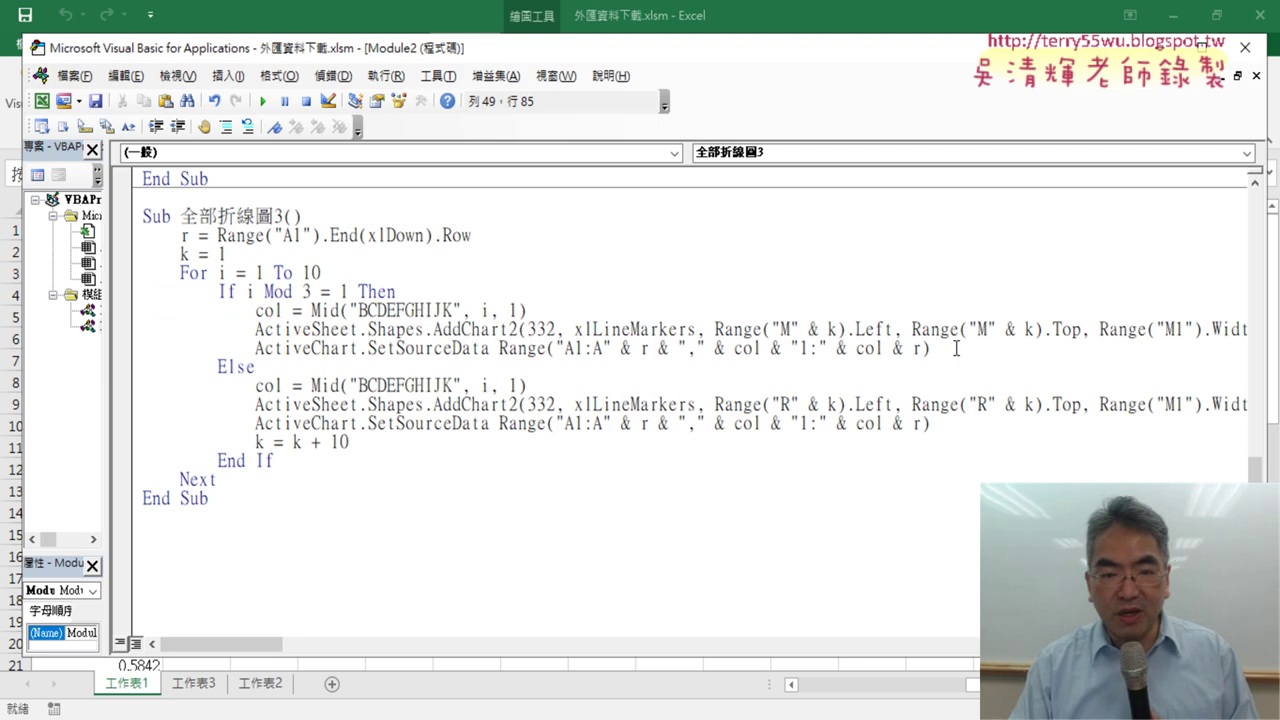
key("Return")
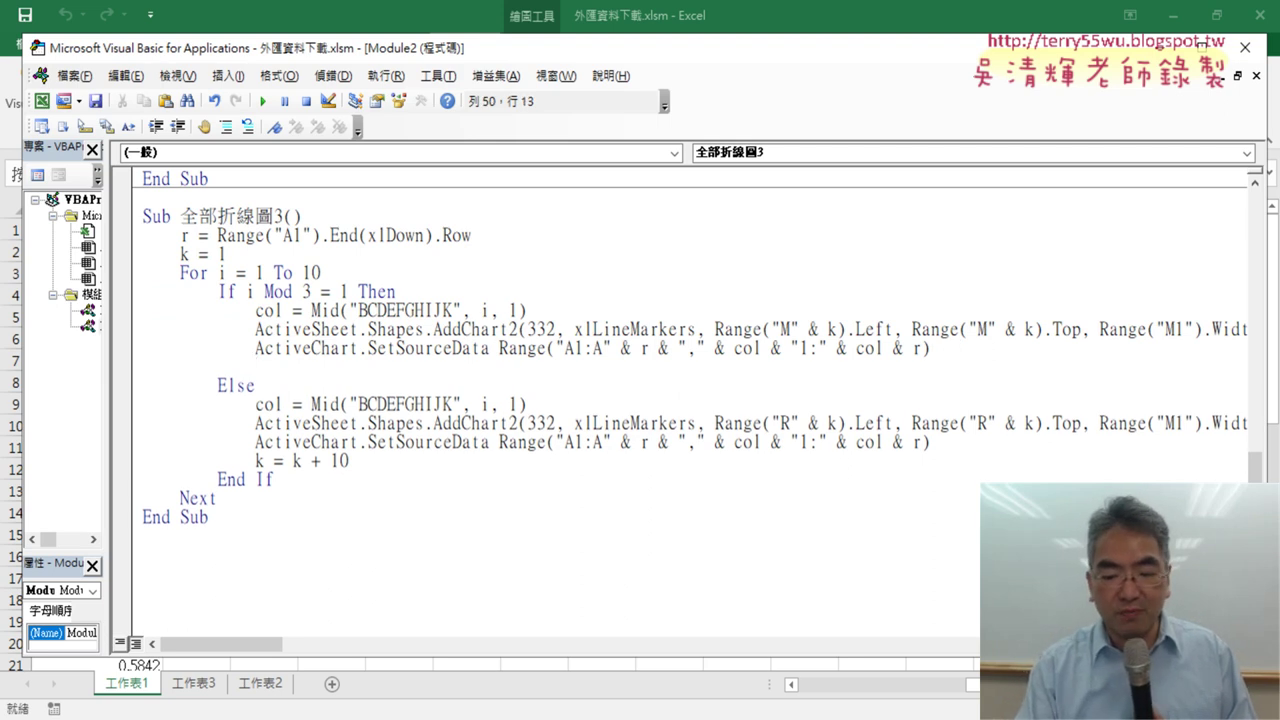
key("BackSpace")
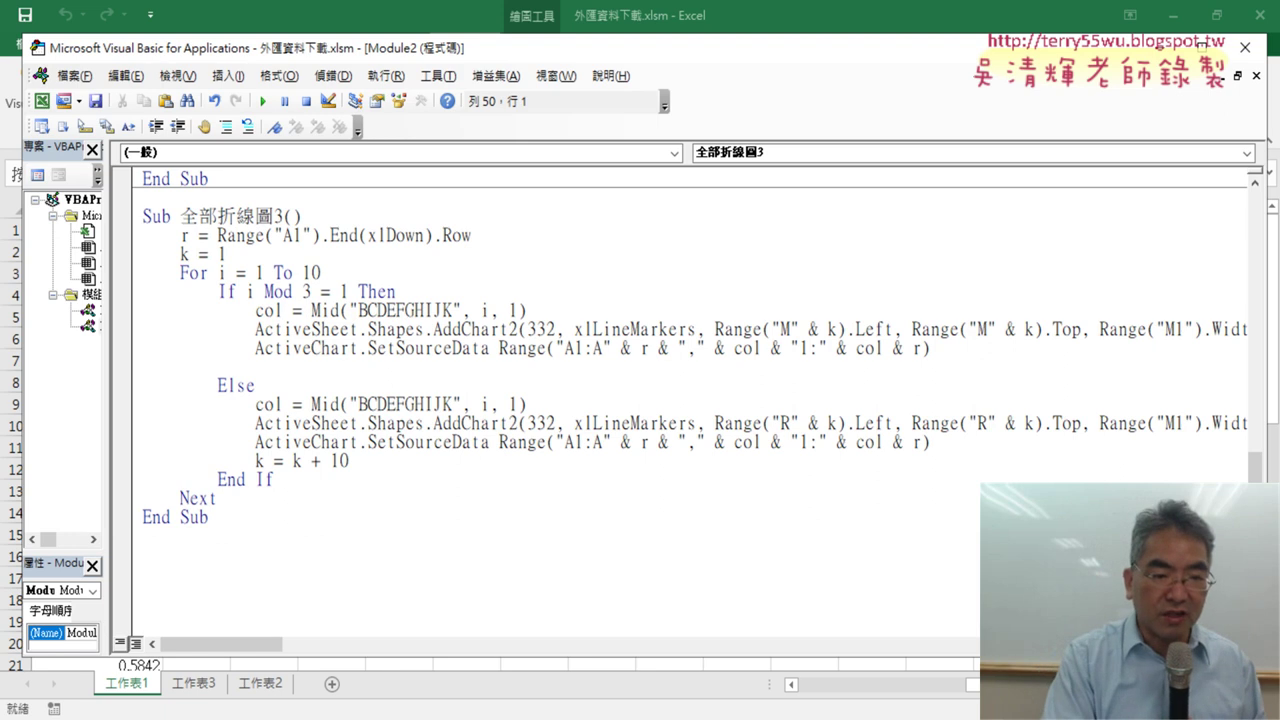
key("ctrl+v")
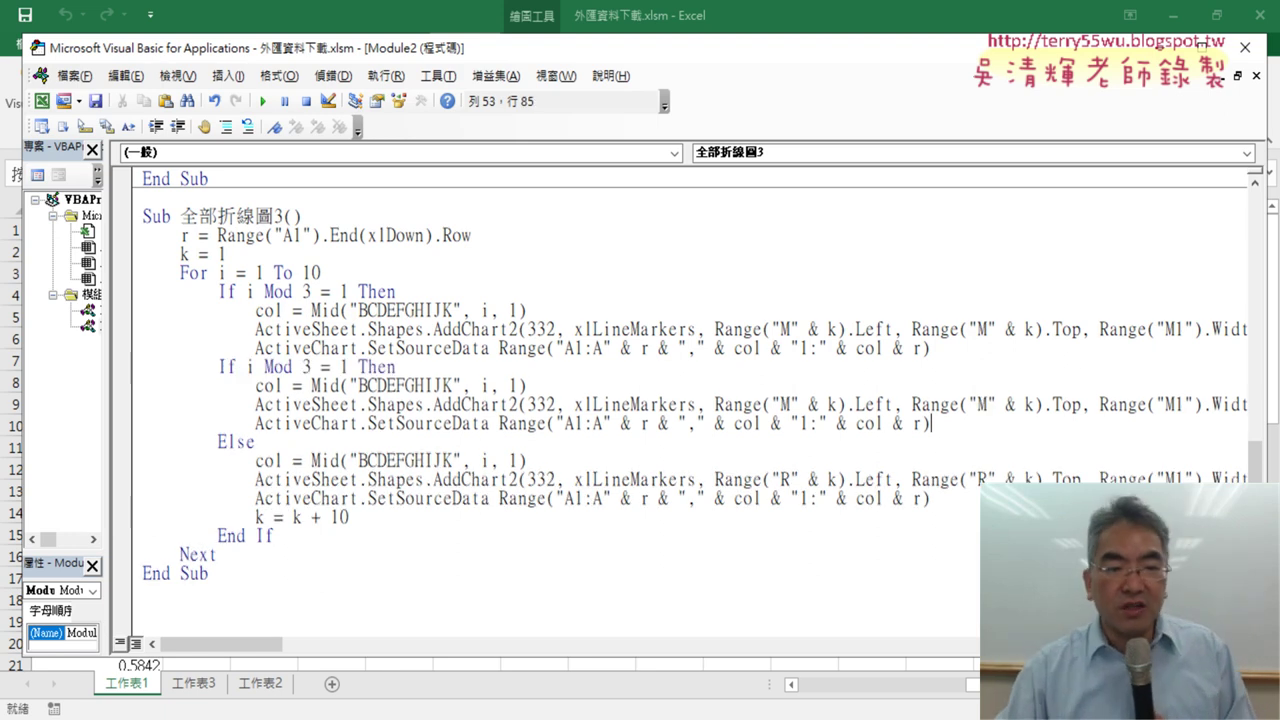
- Change the pasted branch's condition to If i Mod 3 = 2 Then
left_click_drag(979, 428, 107, 366)
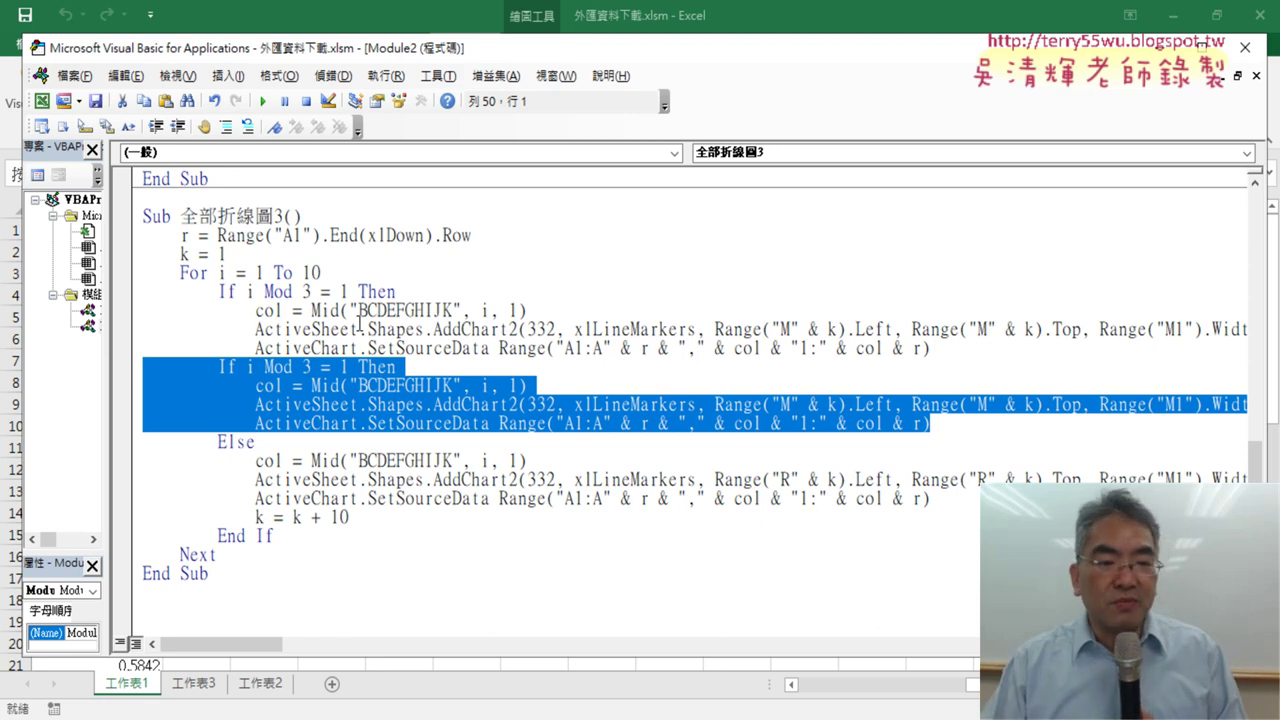
left_click(340, 368)
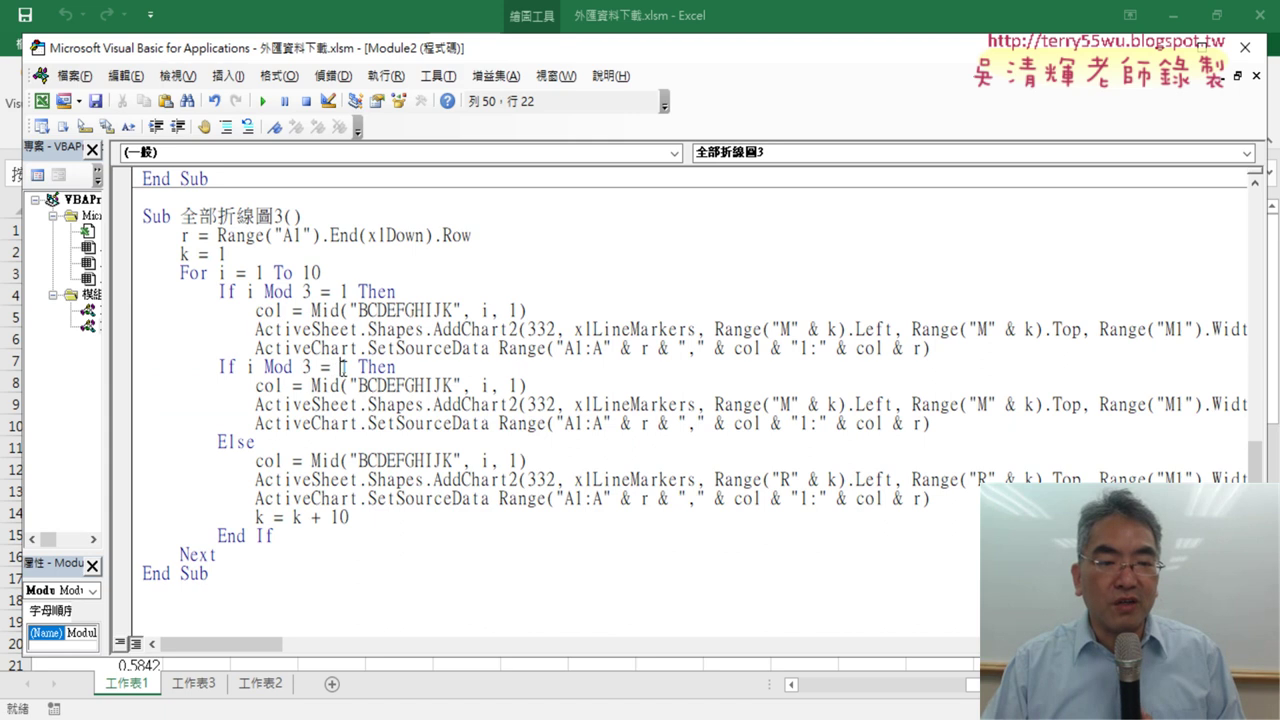
double_click(343, 368)
type("2")
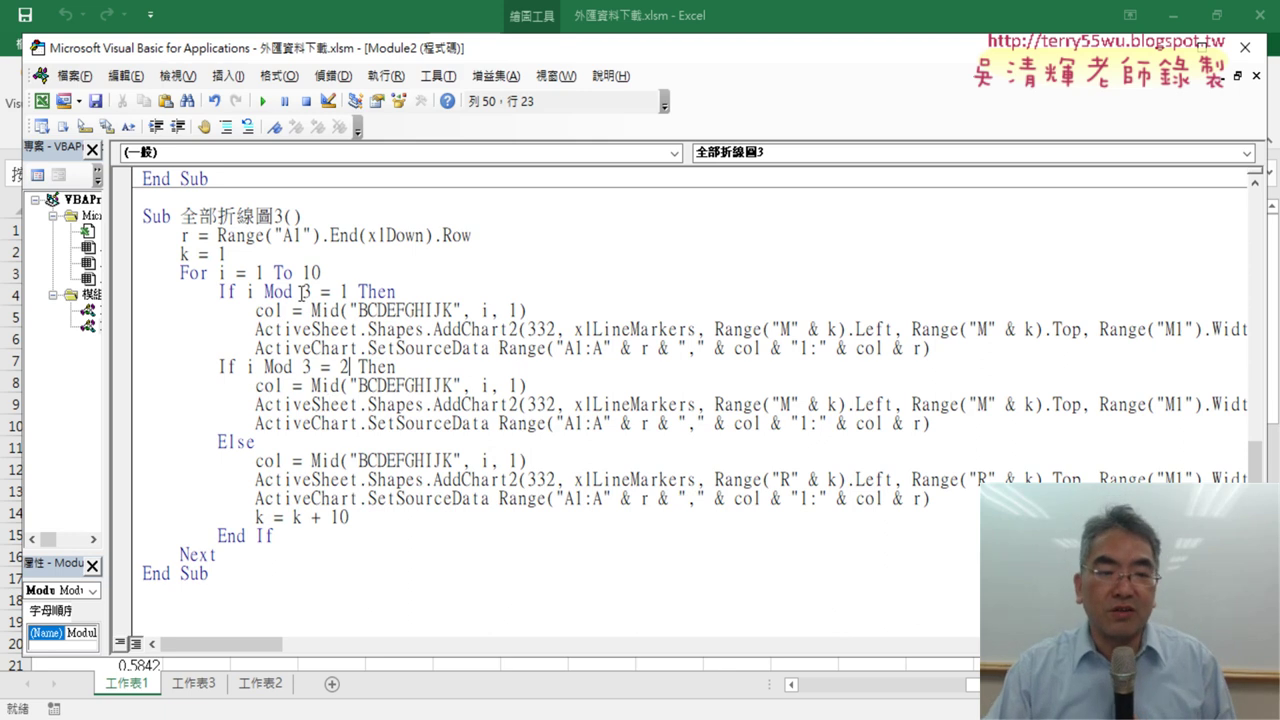
mouse_move(266, 292)
left_mouse_down()
mouse_move(349, 310)
mouse_move(347, 292)
left_mouse_up()
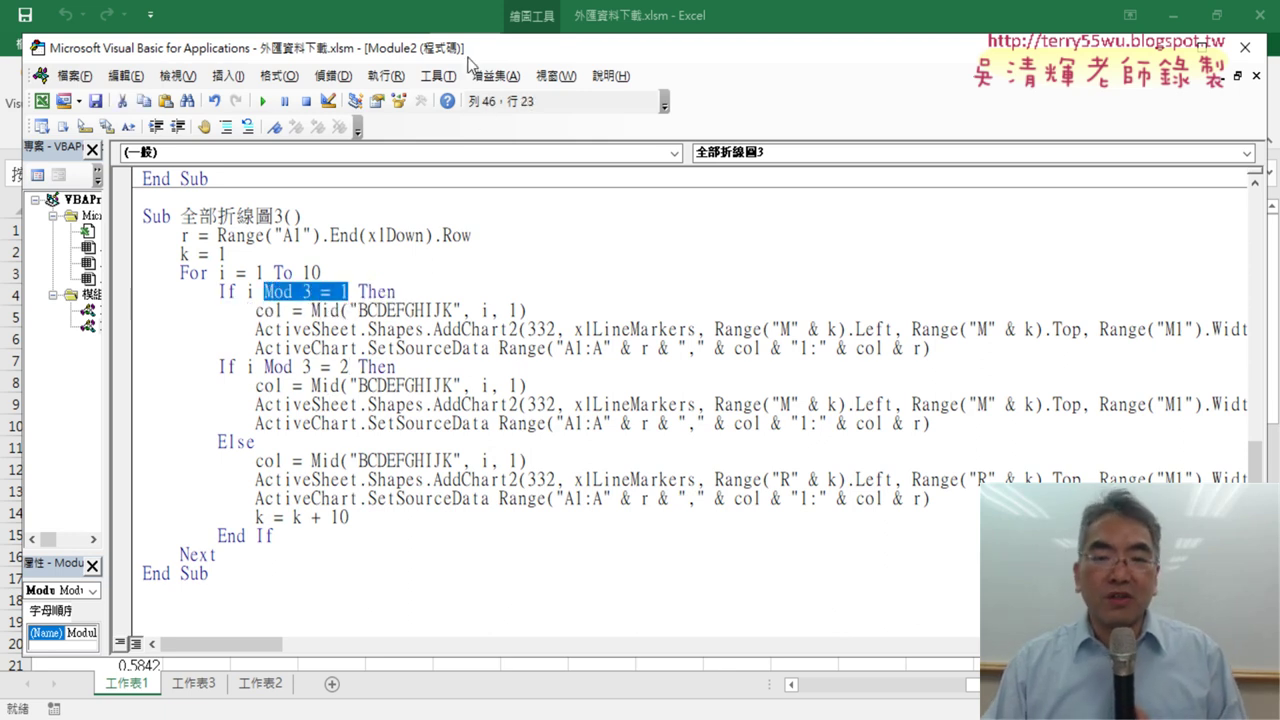
mouse_move(457, 54)
left_mouse_down()
mouse_move(500, 128)
mouse_move(571, 364)
left_mouse_up()
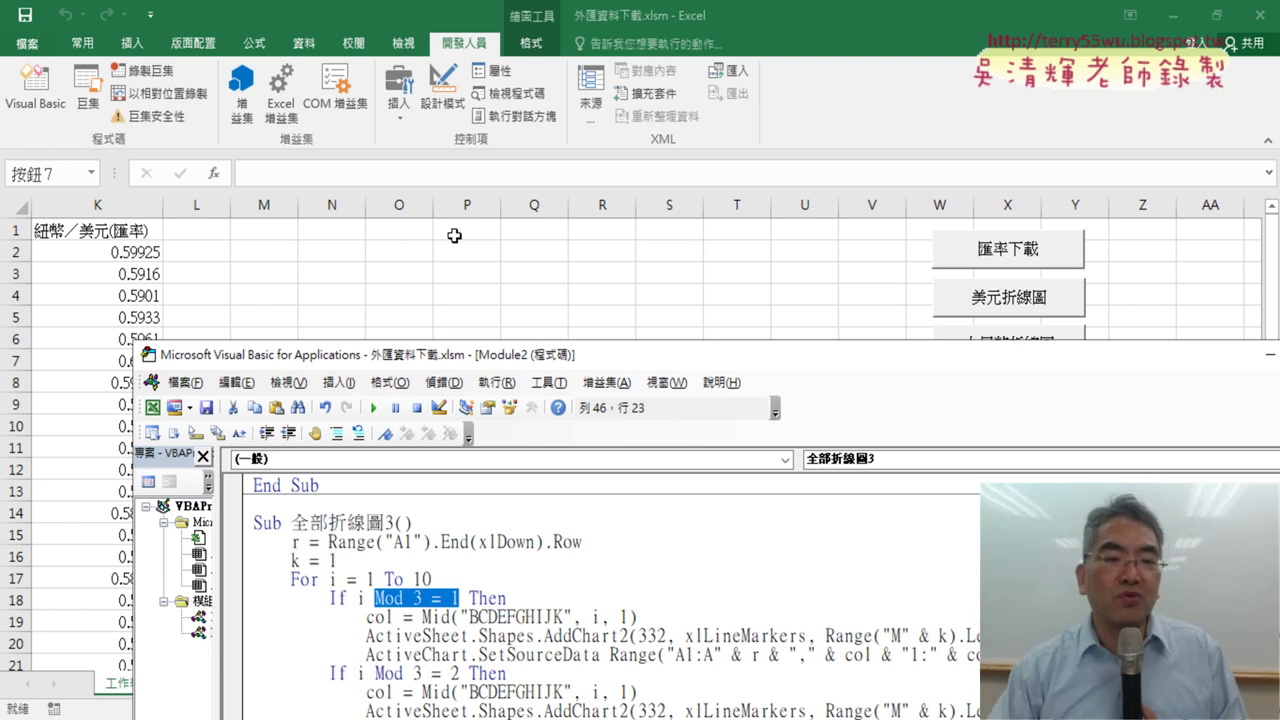
- Change Range("M1").Width * 5 to * 3 in all three AddChart2 lines
mouse_move(497, 366)
left_mouse_down()
mouse_move(354, 86)
mouse_move(298, 93)
left_mouse_up()
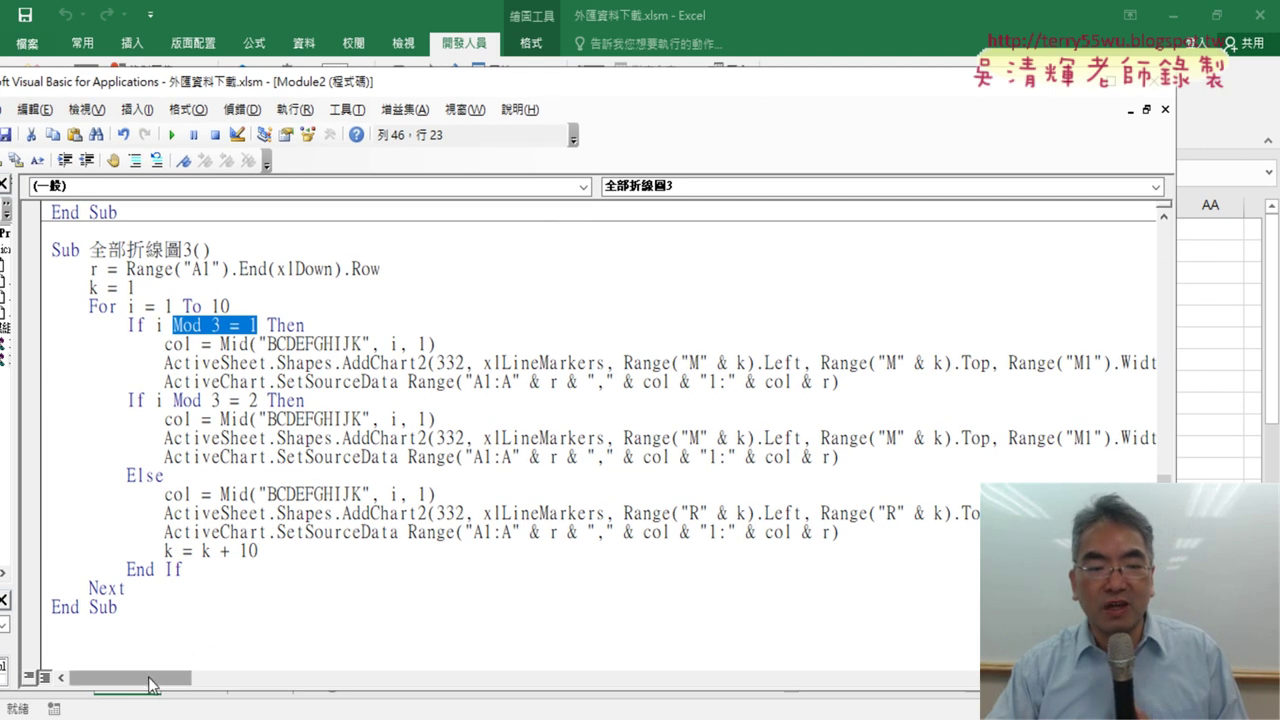
left_click_drag(155, 680, 180, 684)
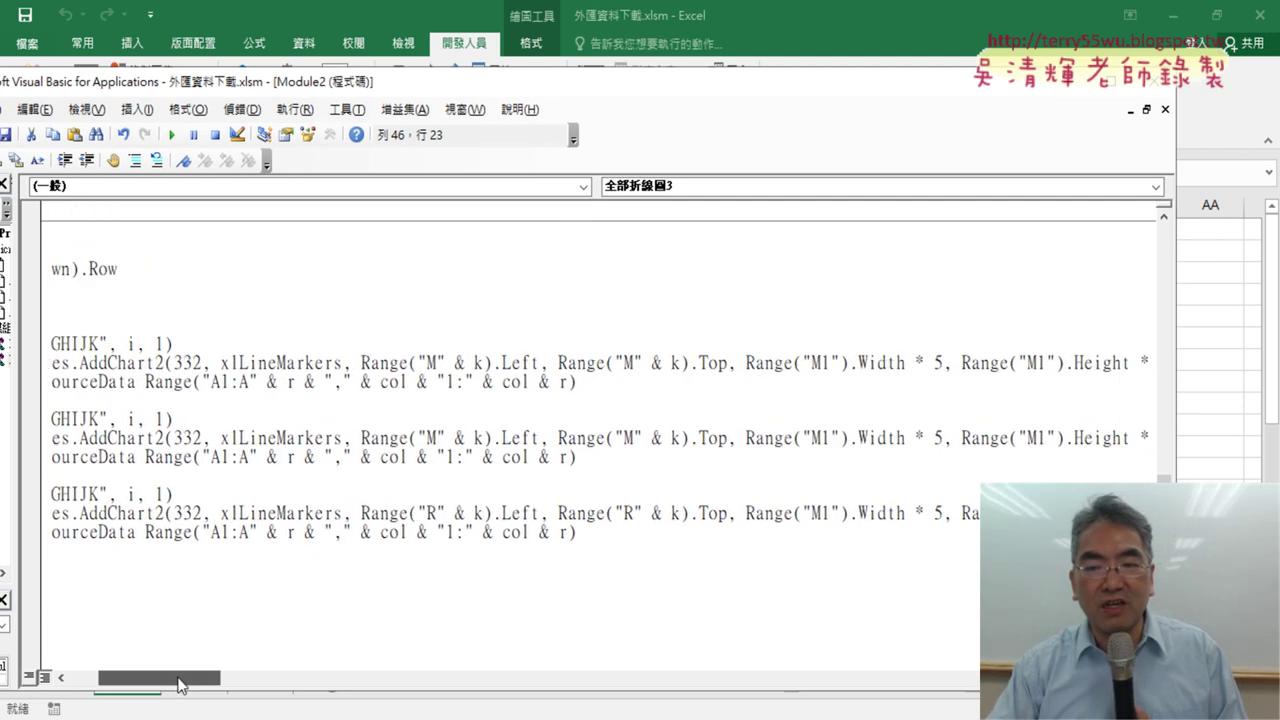
double_click(941, 363)
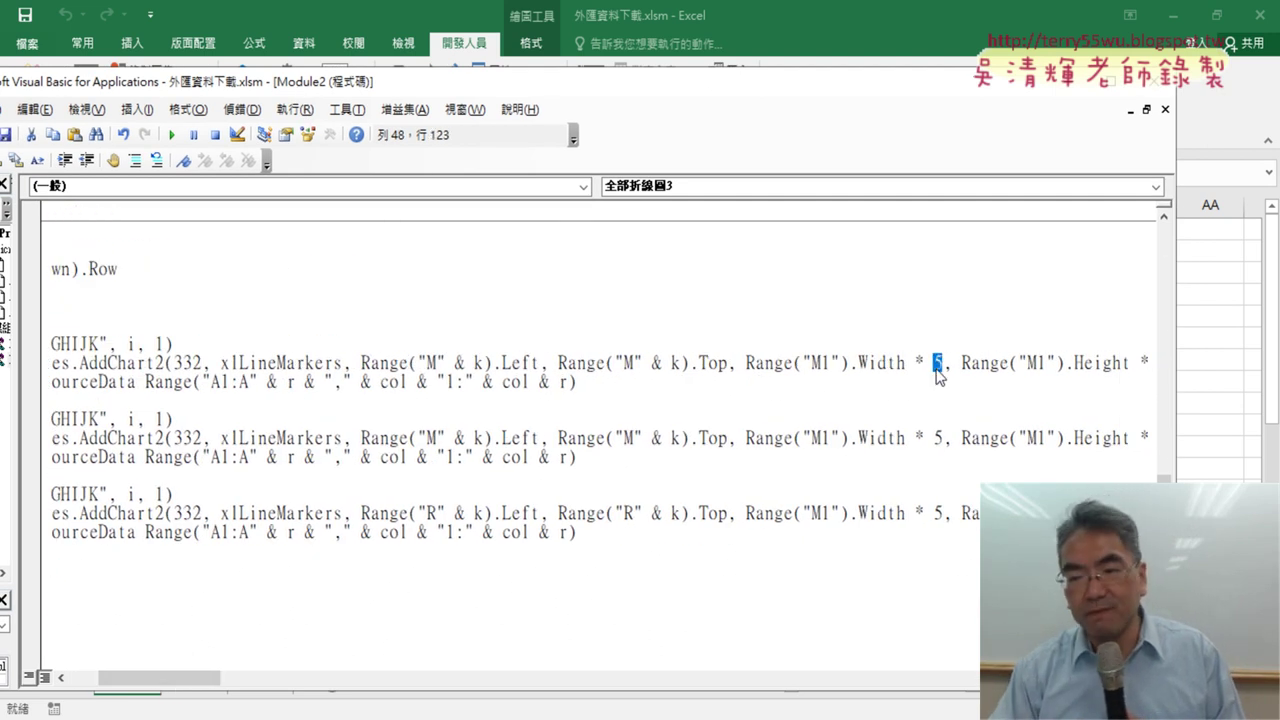
type("3")
double_click(941, 437)
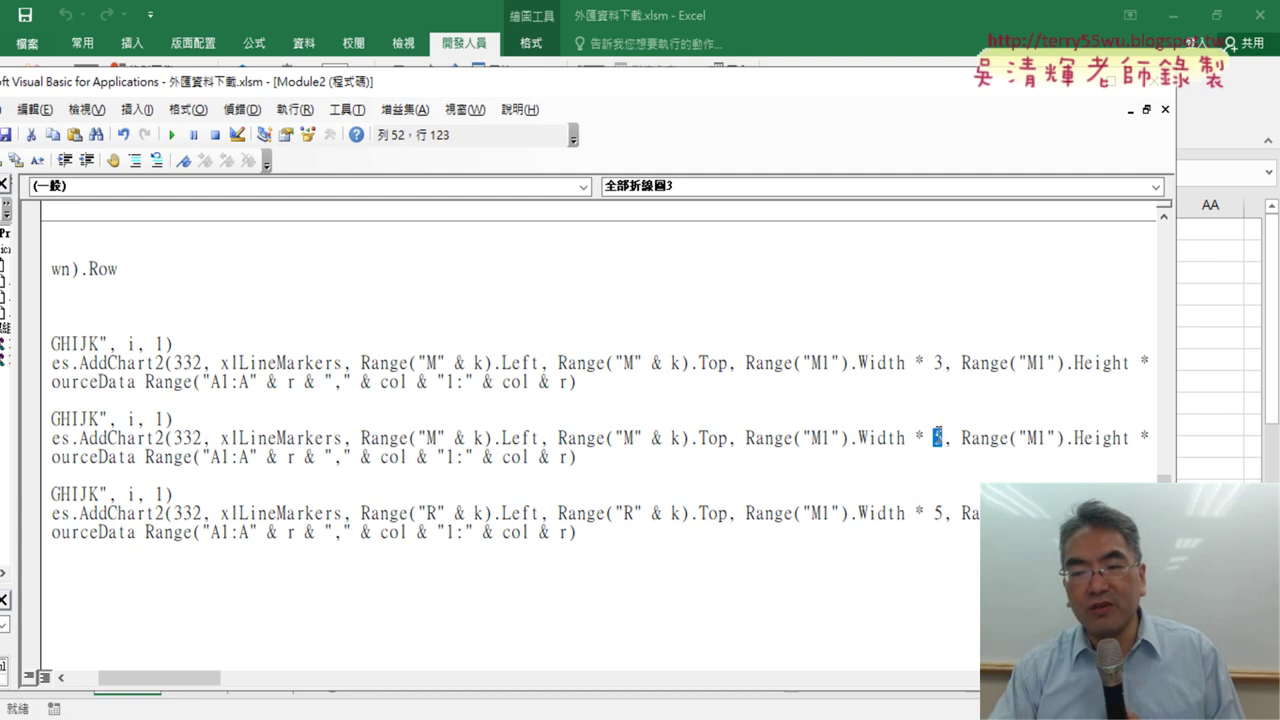
type("3")
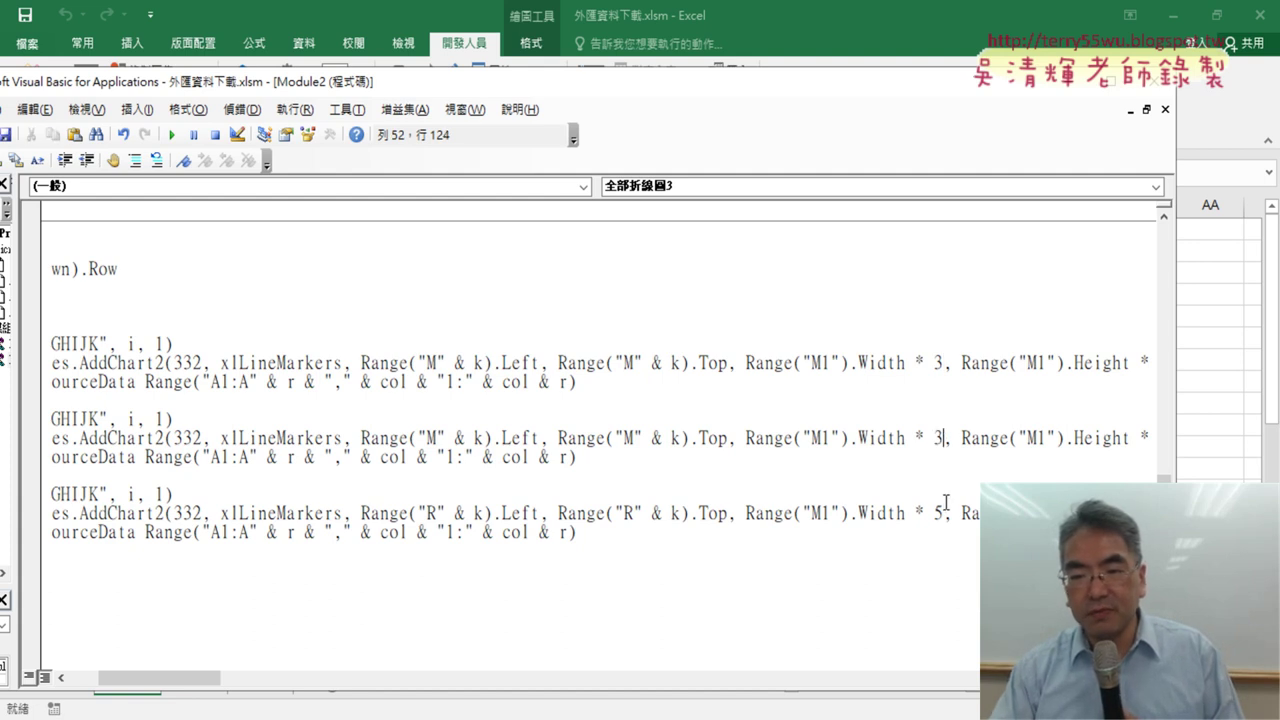
double_click(941, 513)
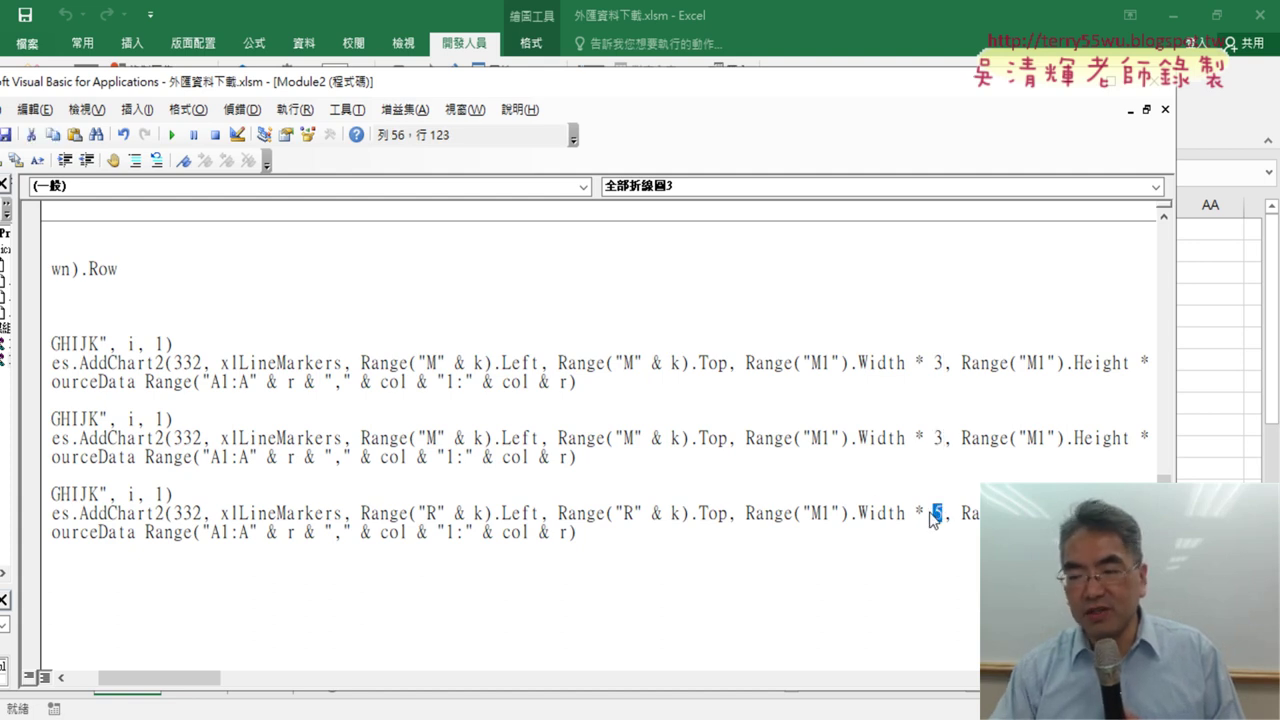
type("3")
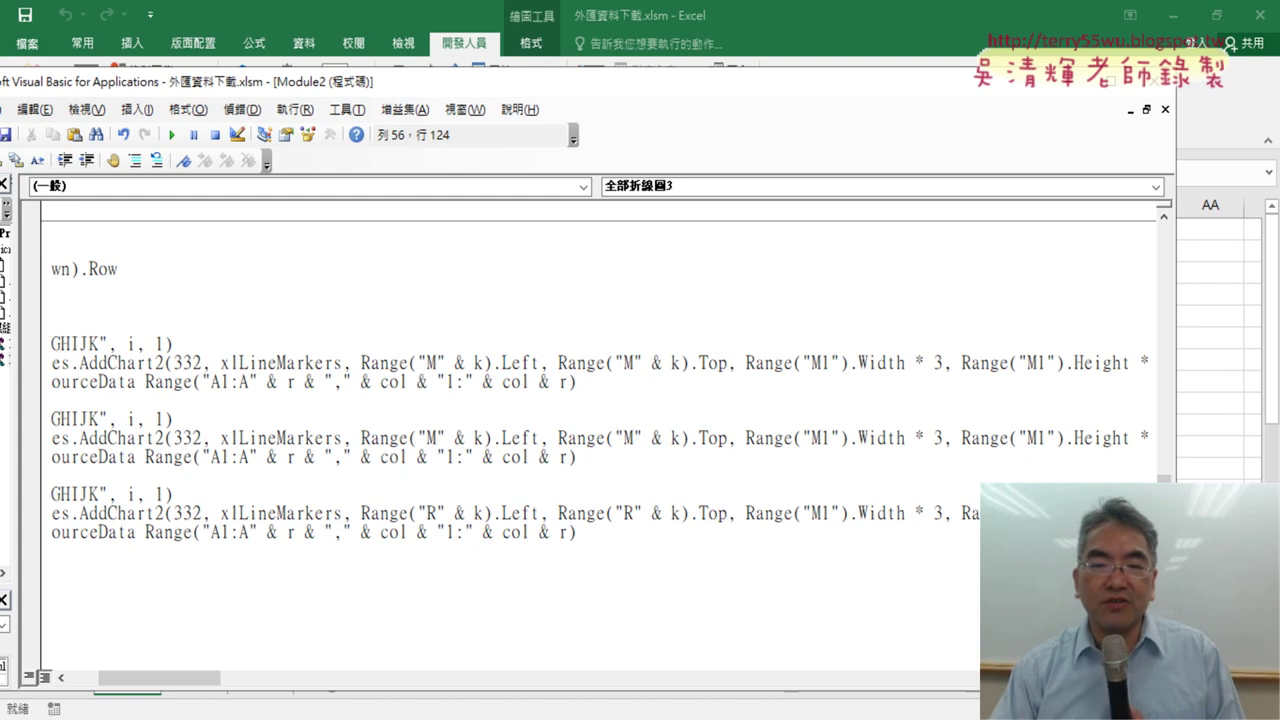
left_click_drag(618, 95, 730, 387)
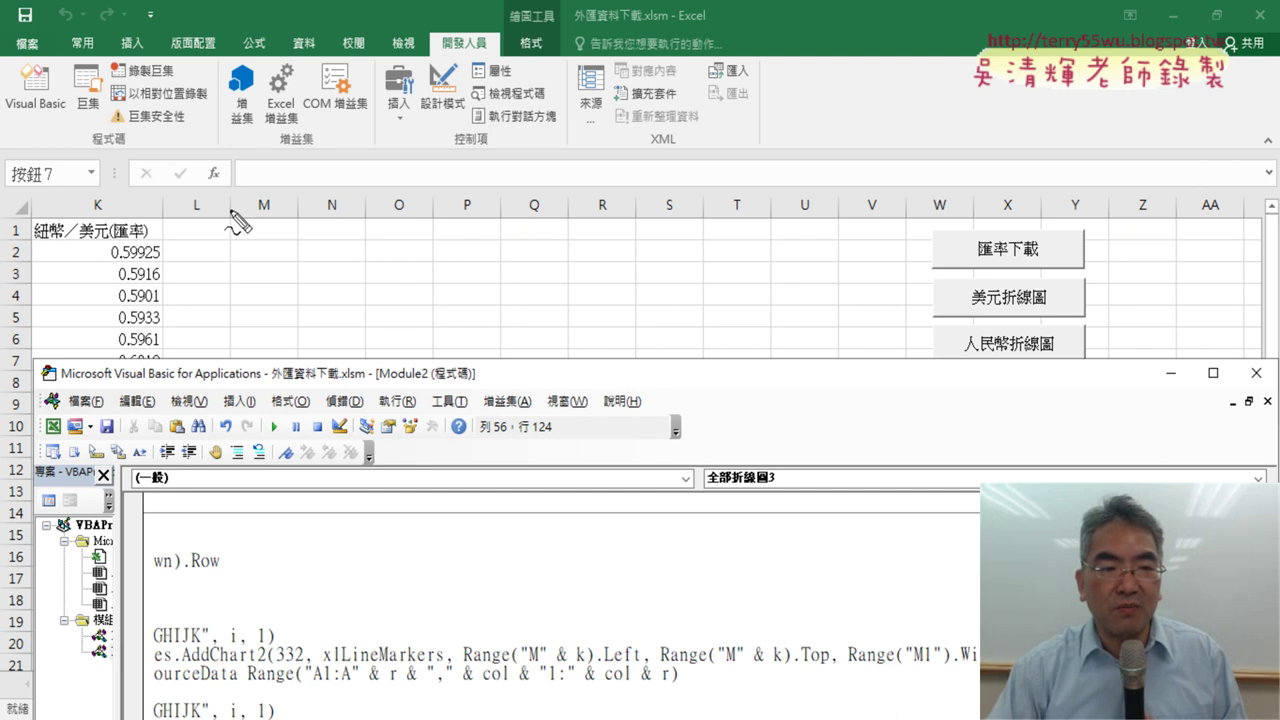
left_click_drag(230, 210, 230, 248)
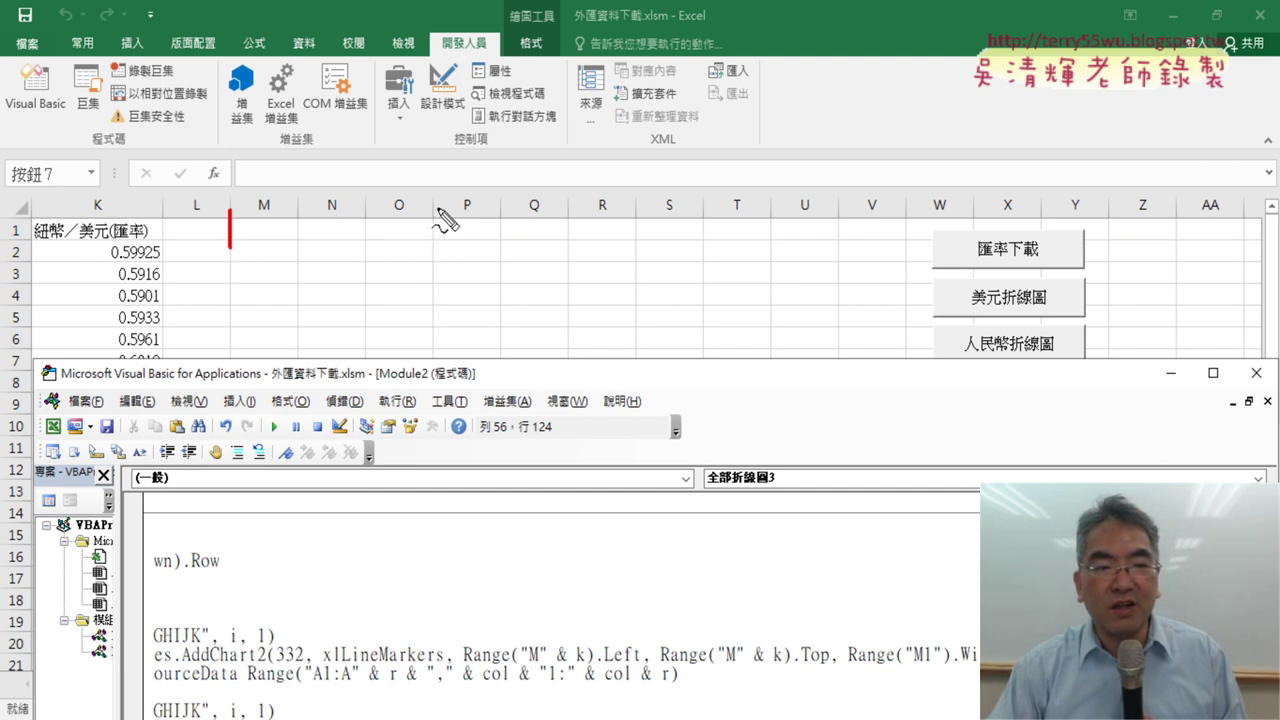
left_click_drag(430, 208, 428, 255)
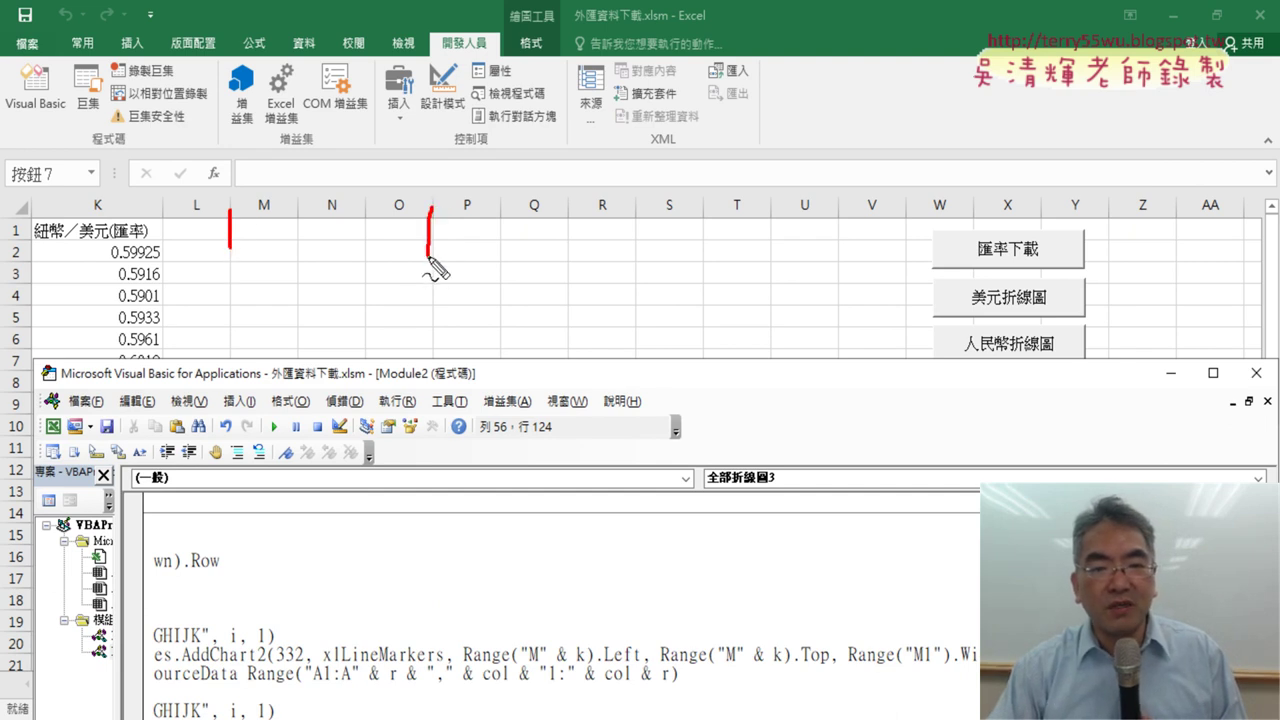
left_click_drag(634, 202, 630, 257)
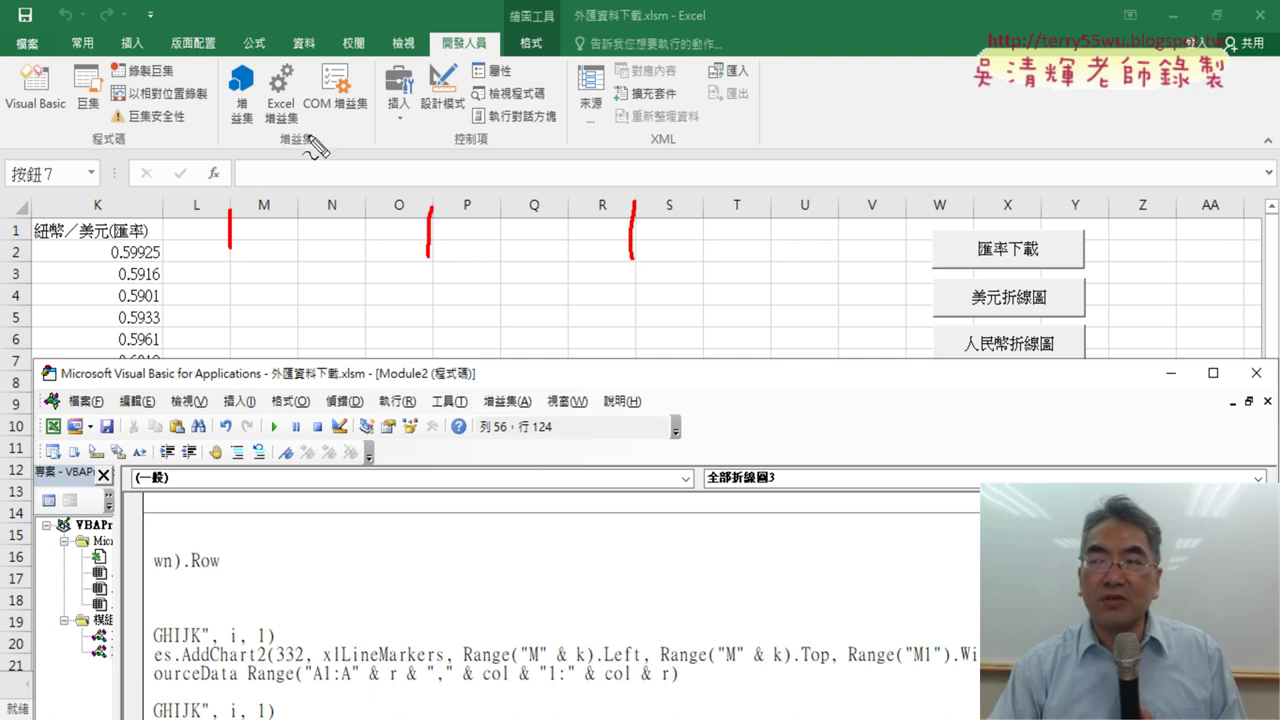
left_click_drag(330, 120, 322, 190)
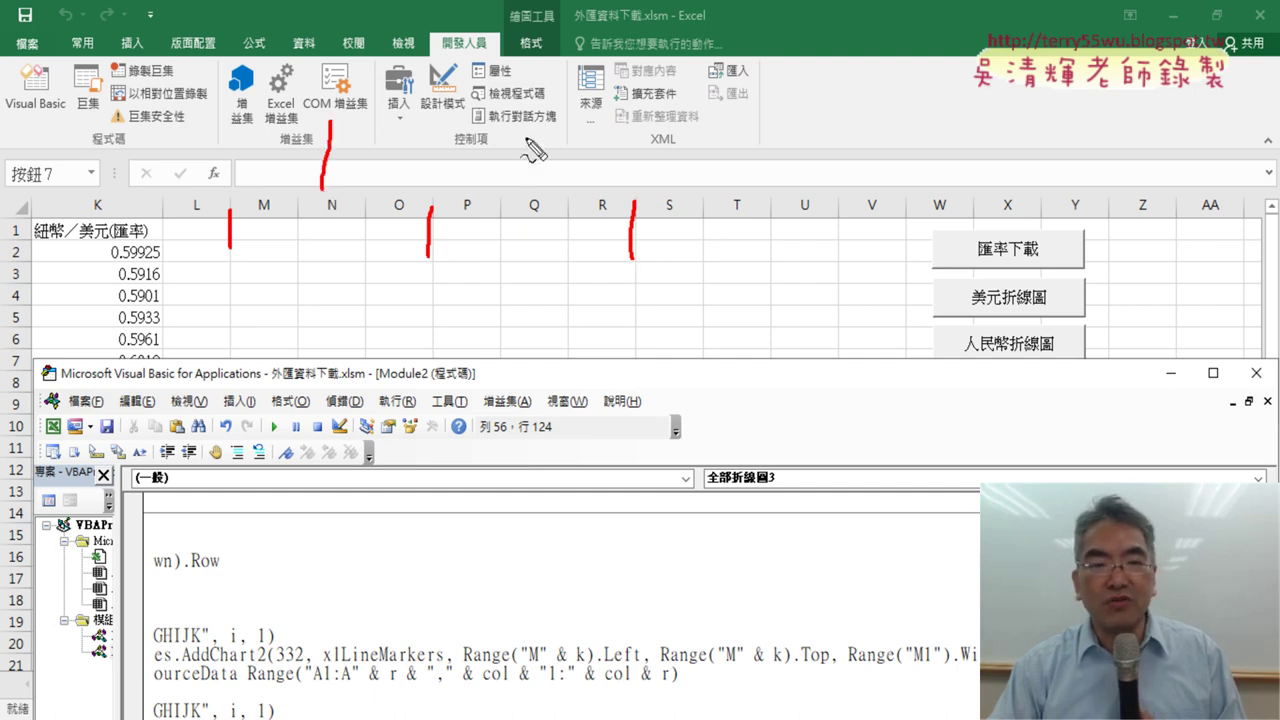
left_click_drag(503, 142, 543, 167)
left_click_drag(823, 126, 849, 160)
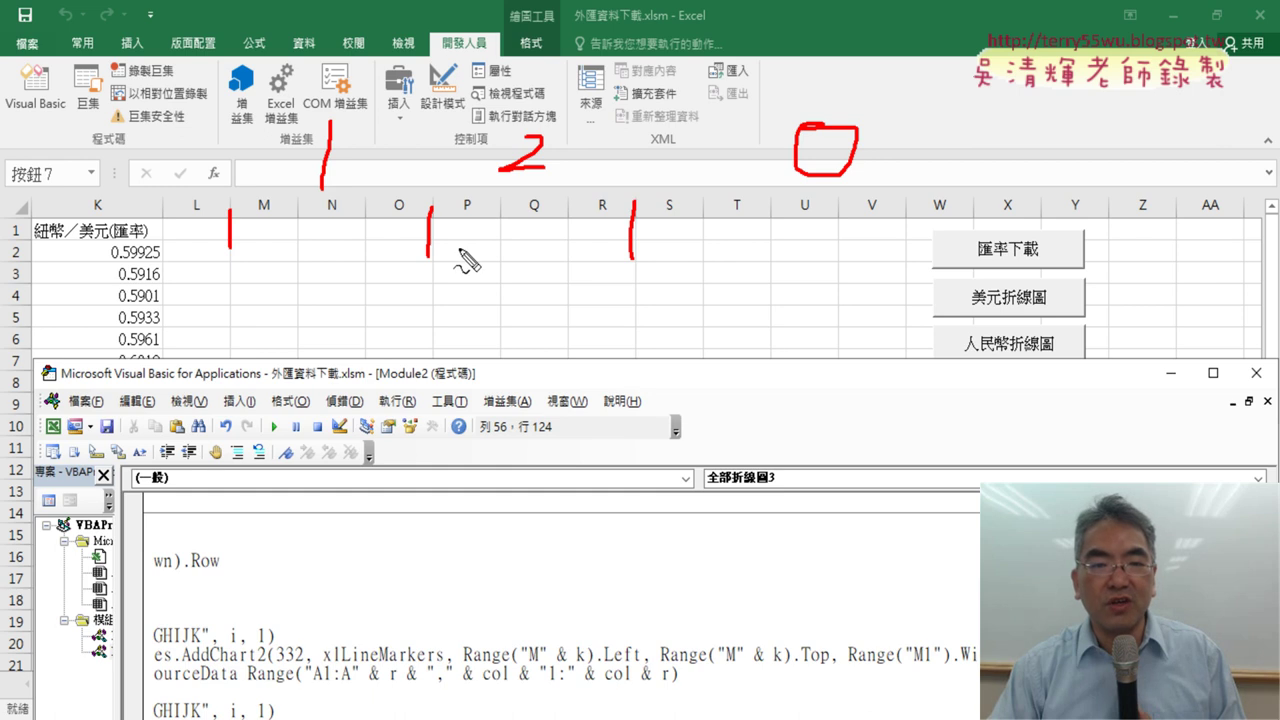
key("Escape")
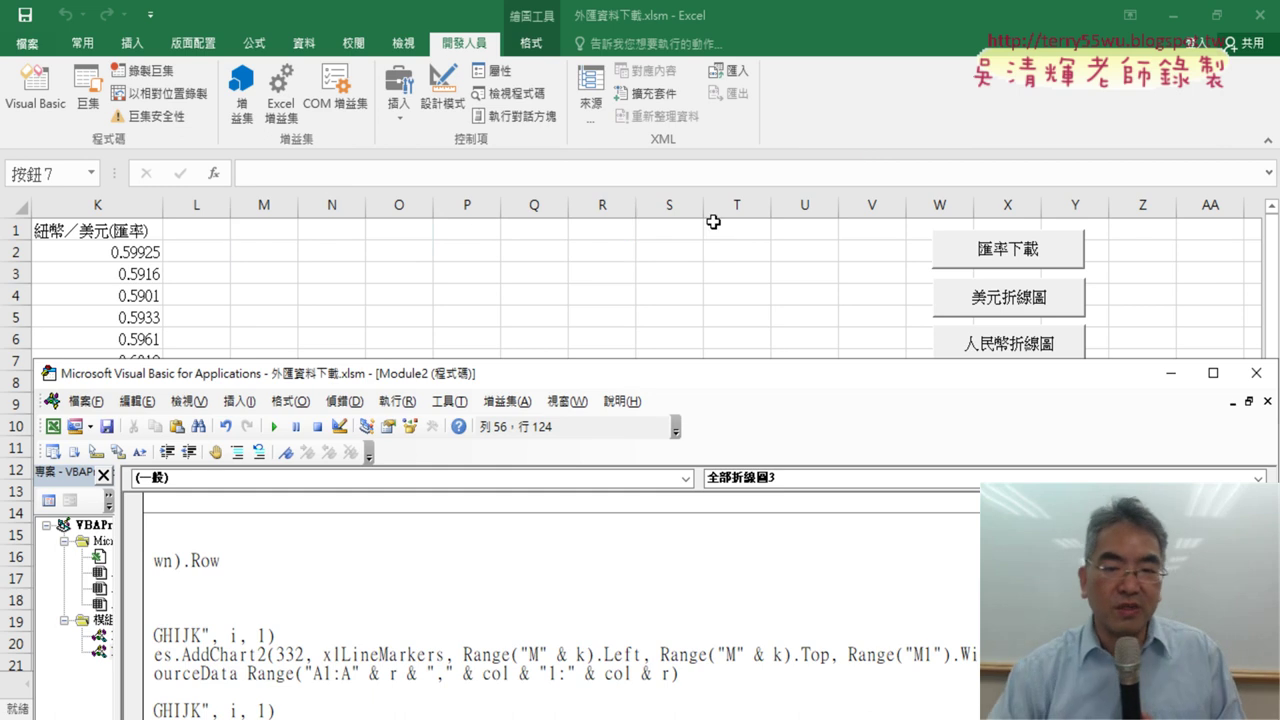
- Set the second chart's left and top column references to P and the third chart's to S
mouse_move(720, 380)
left_mouse_down()
mouse_move(621, 141)
mouse_move(625, 104)
left_mouse_up()
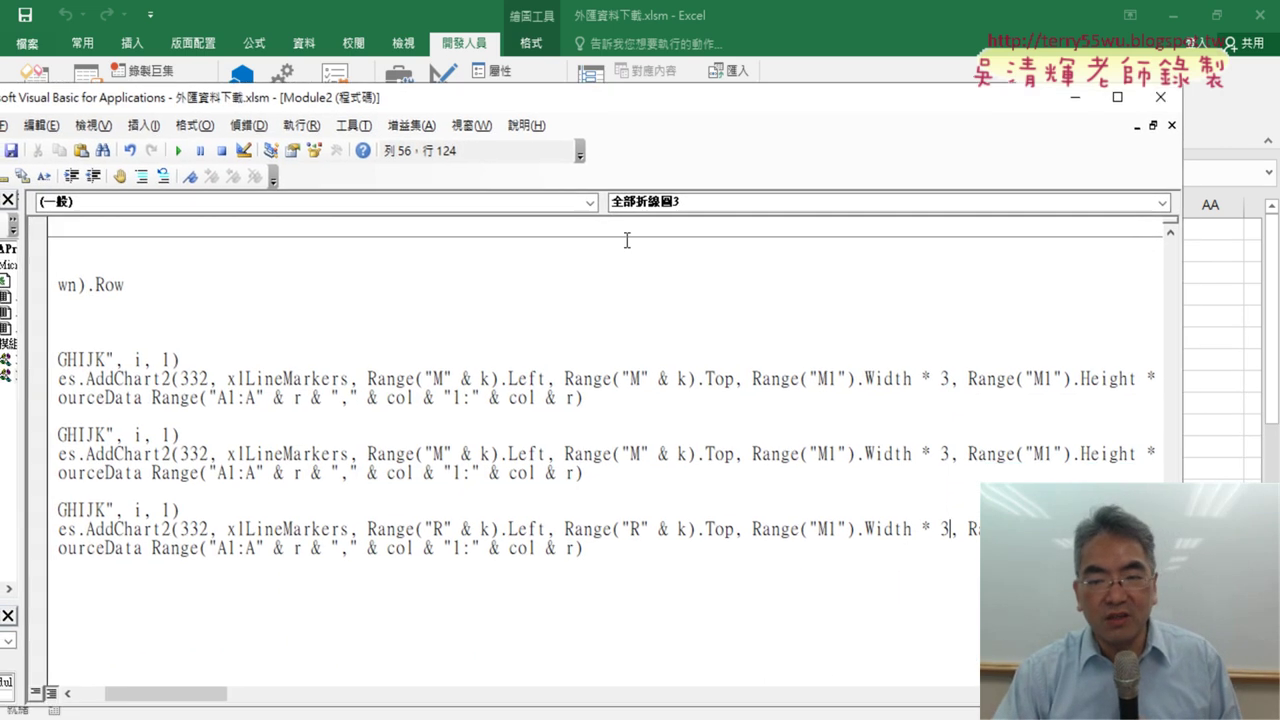
double_click(438, 452)
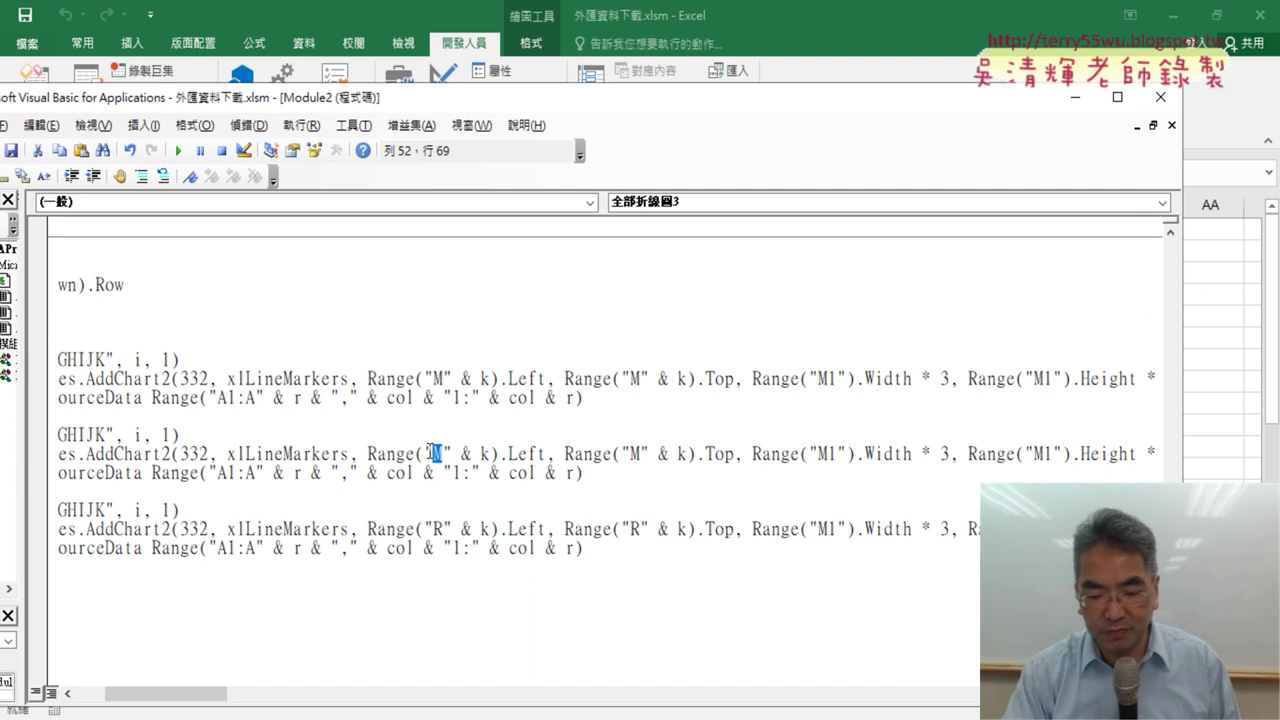
type("P")
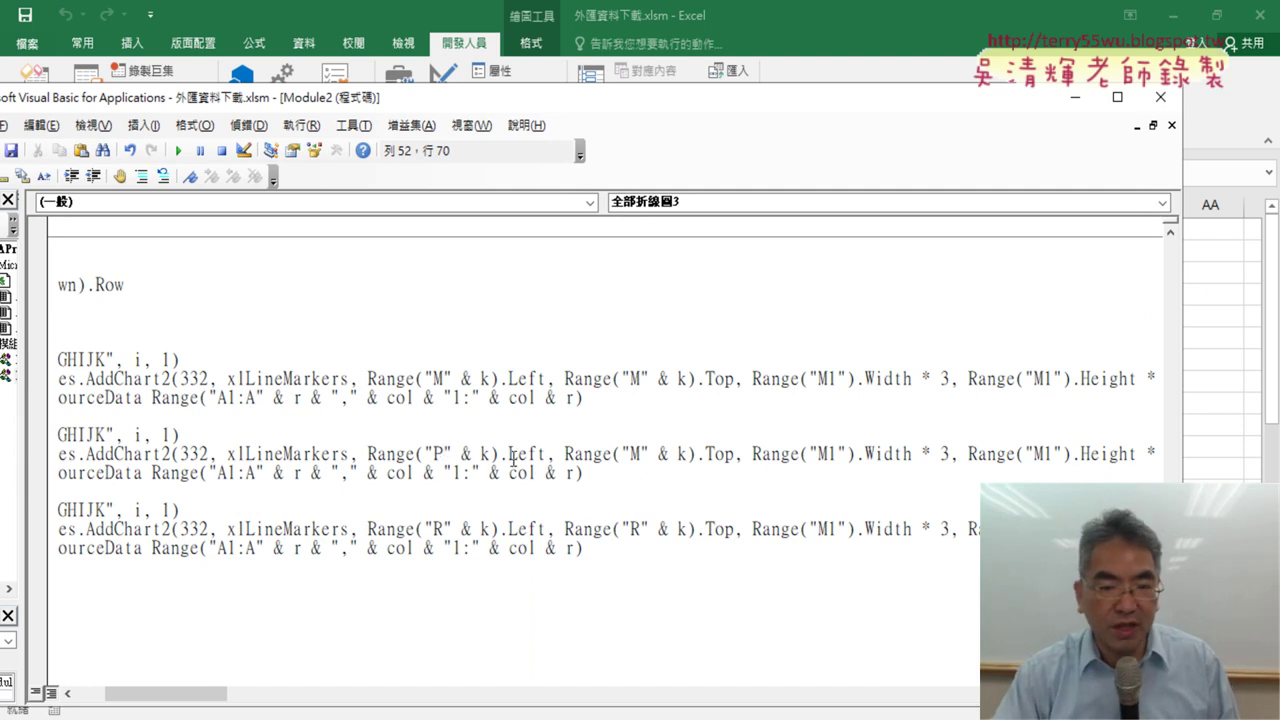
double_click(638, 452)
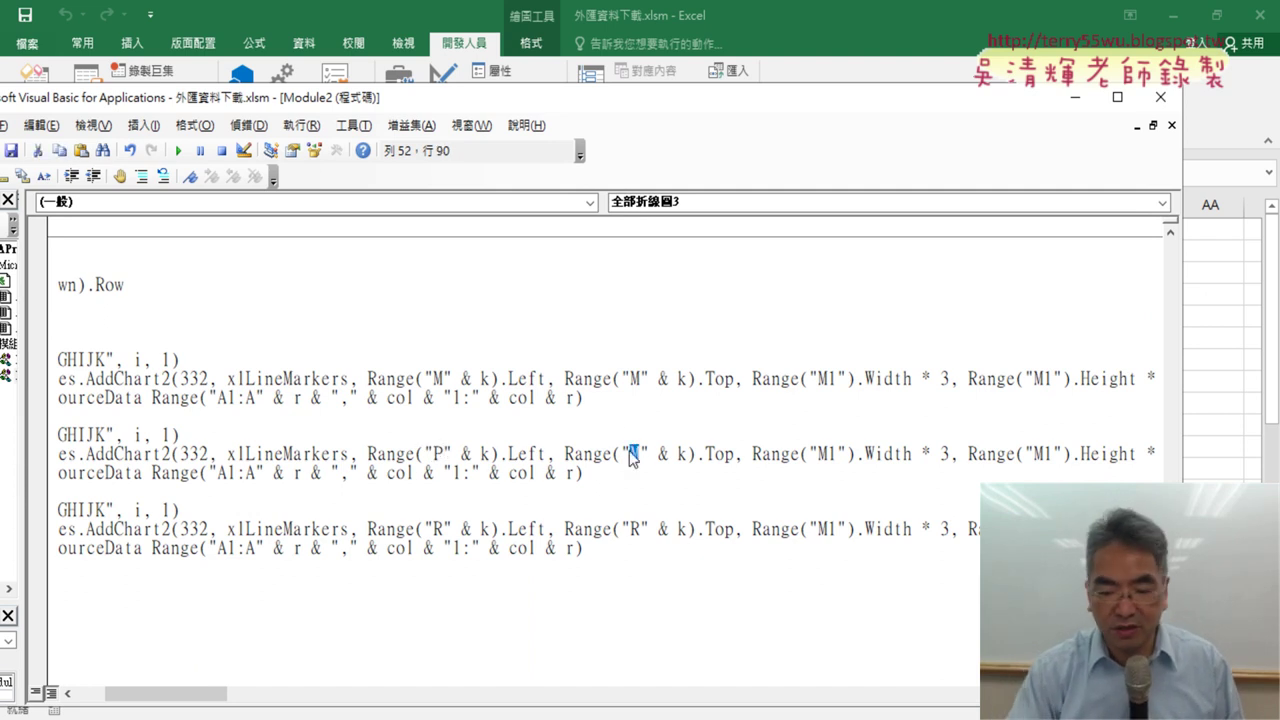
type("P")
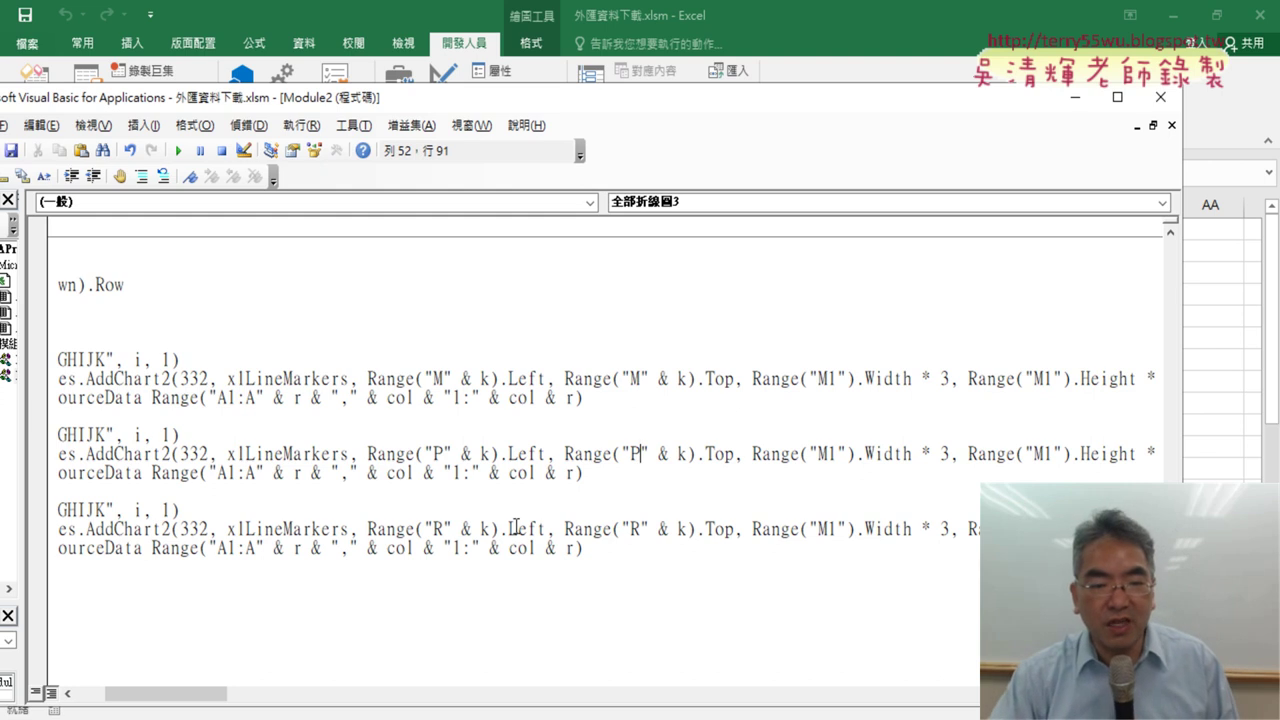
double_click(440, 528)
type("S")
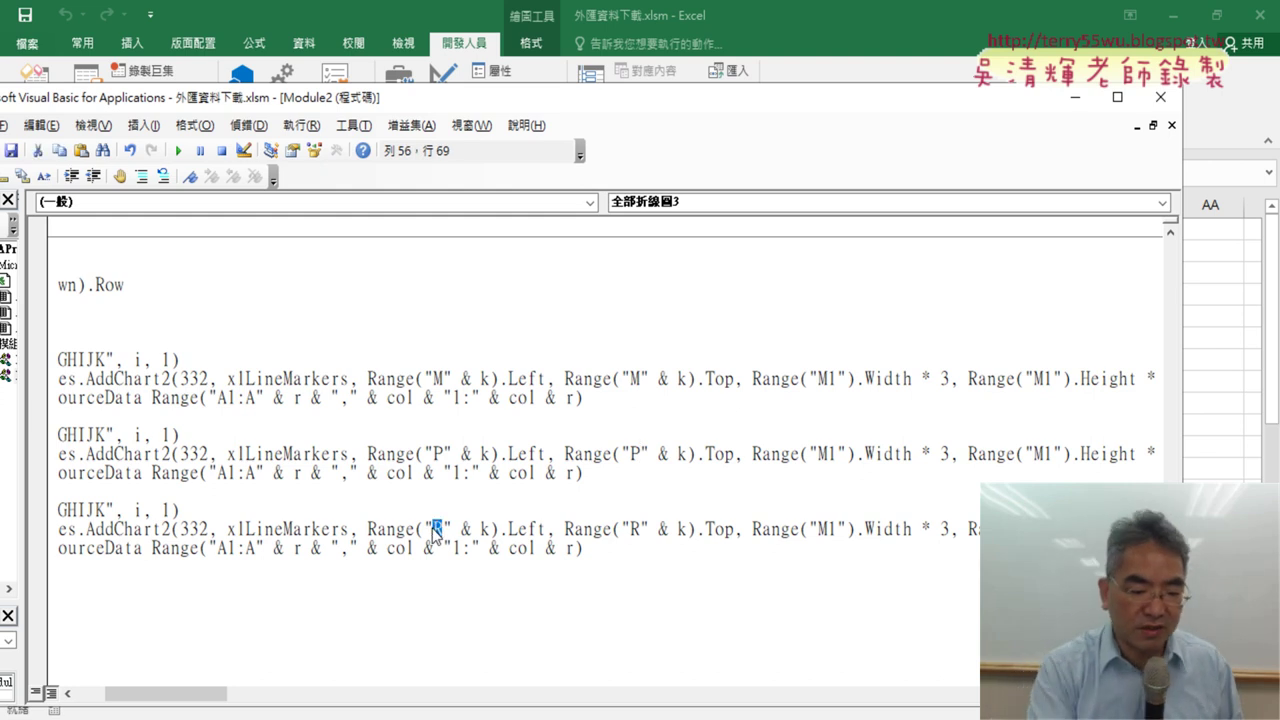
double_click(634, 528)
type("S")
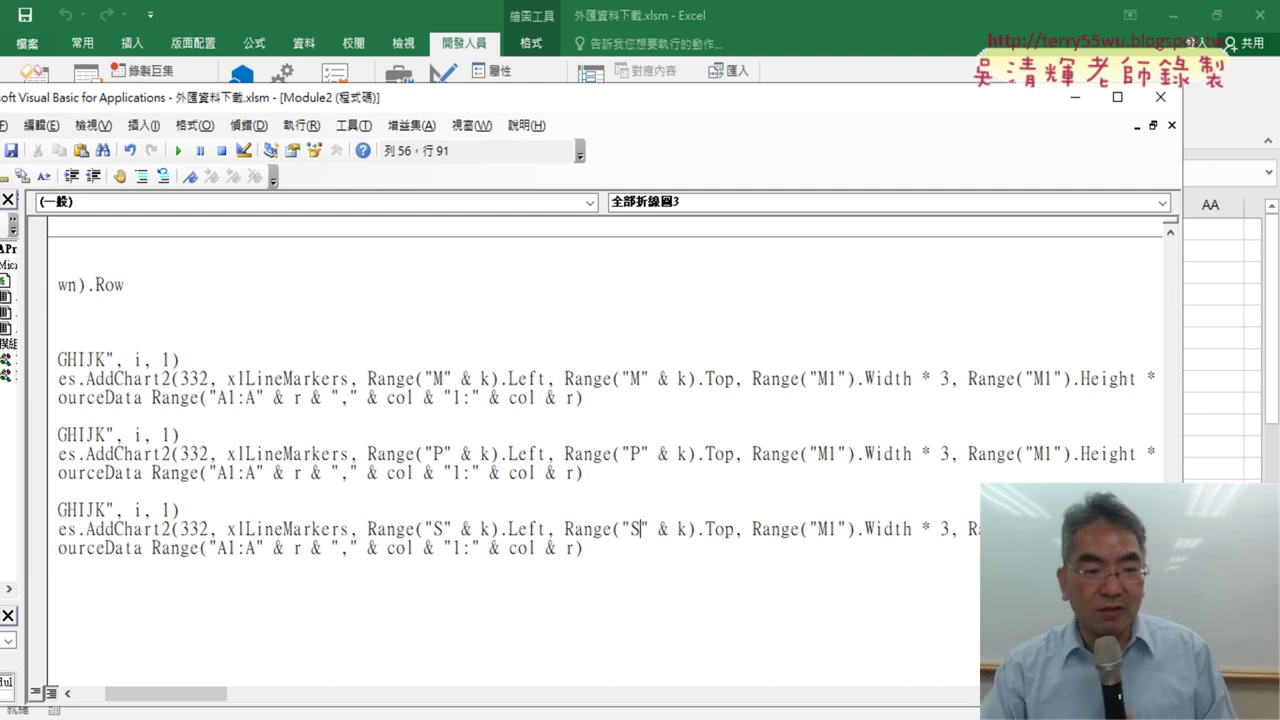
- Copy Else in front of the second If to form ElseIf i Mod 3 = 2 Then
left_click_drag(630, 105, 836, 80)
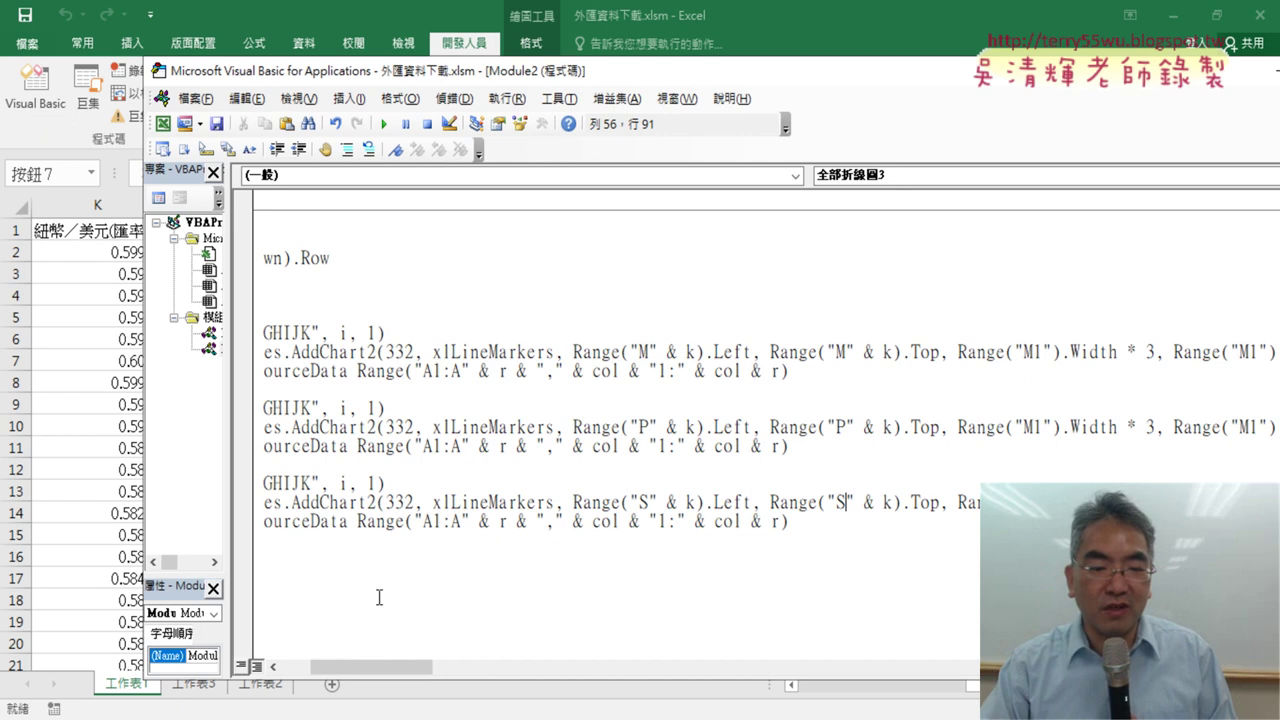
left_click_drag(358, 661, 320, 661)
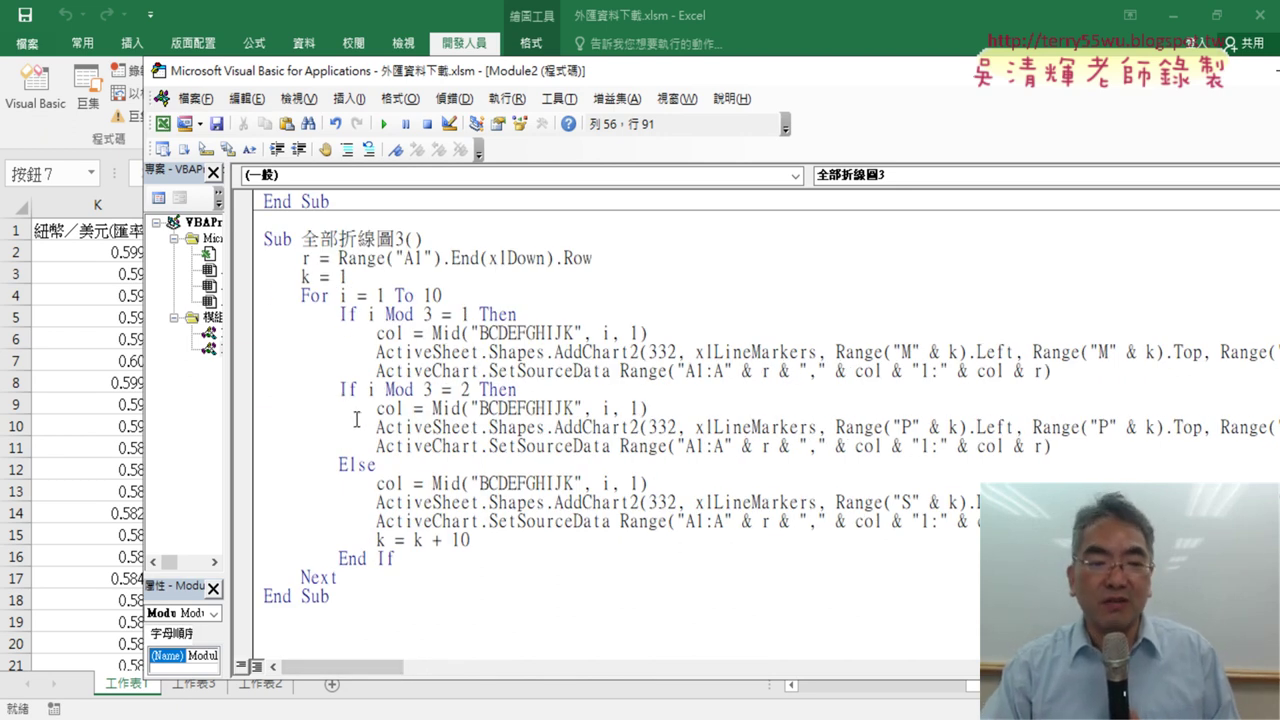
left_click_drag(379, 462, 338, 464)
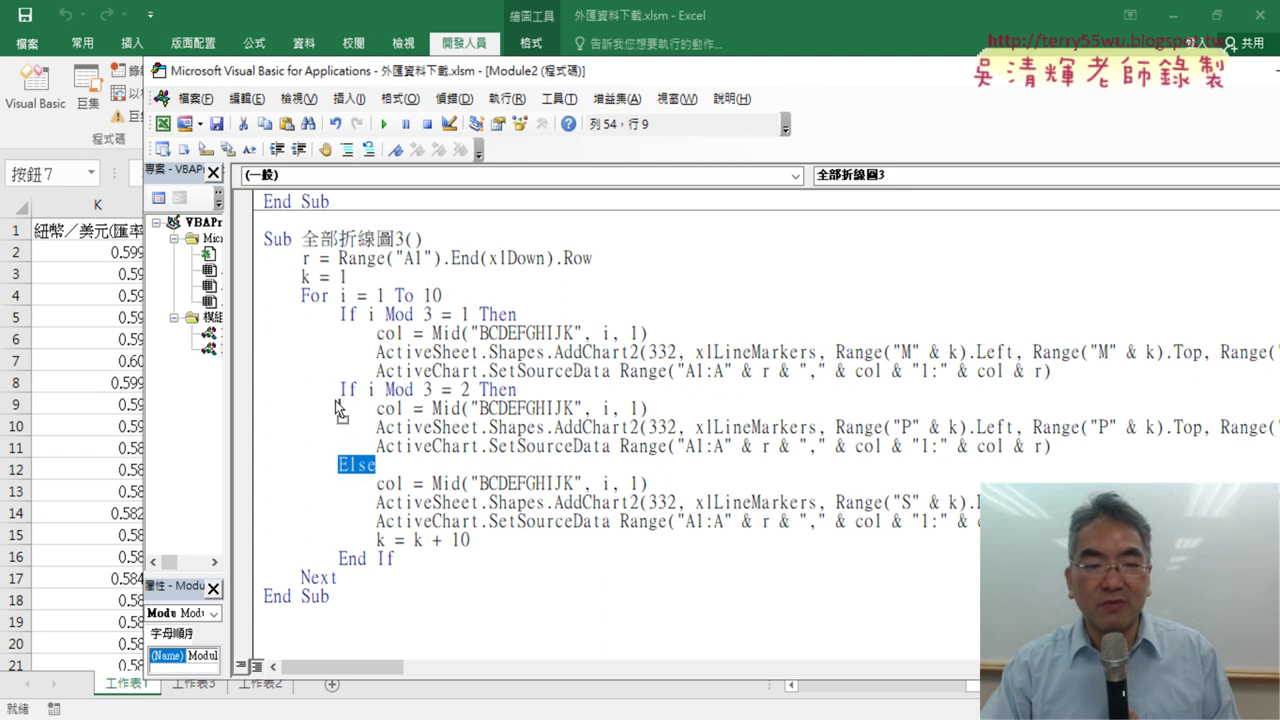
left_click_drag(339, 398, 333, 392)
type("Else")
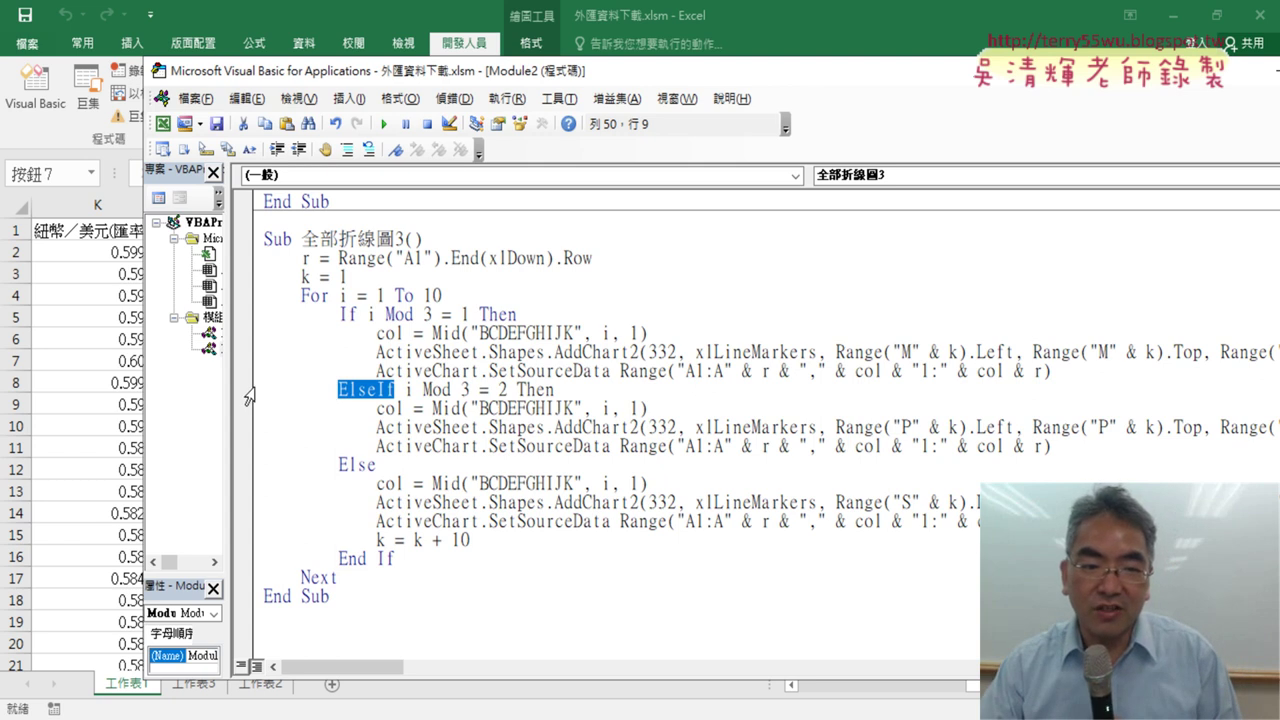
left_click_drag(248, 392, 240, 458)
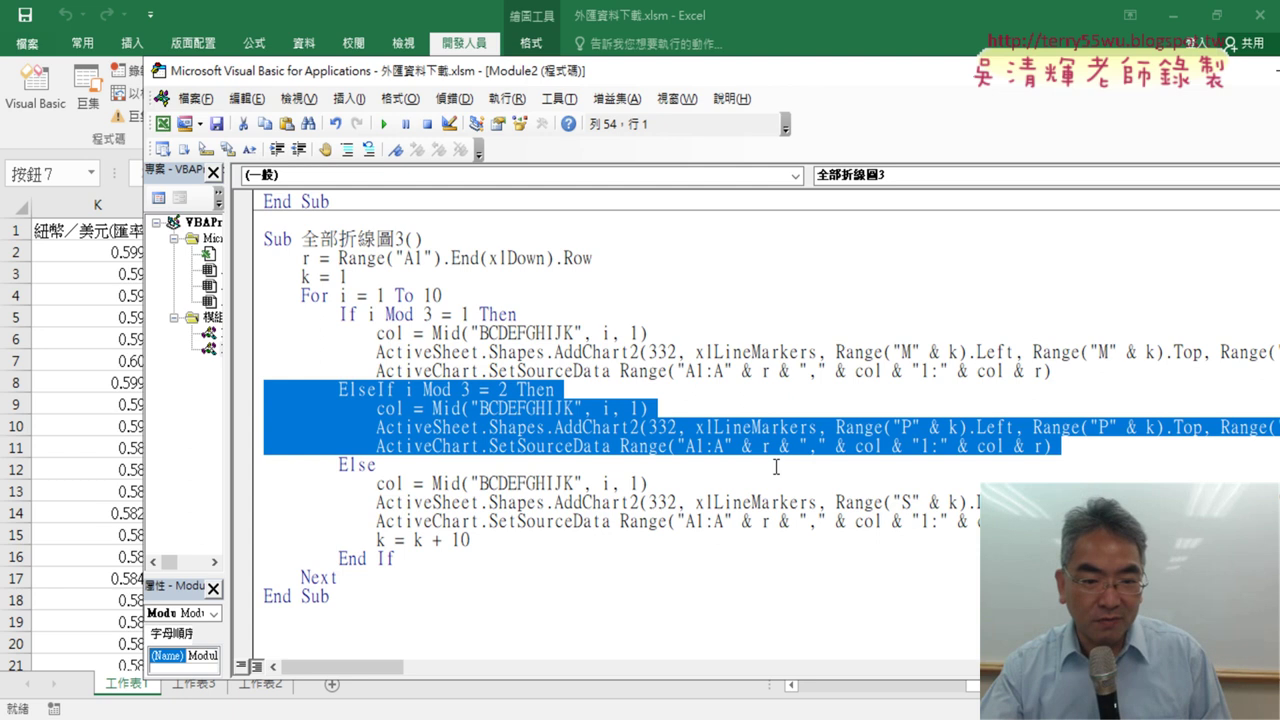
left_click_drag(494, 543, 385, 541)
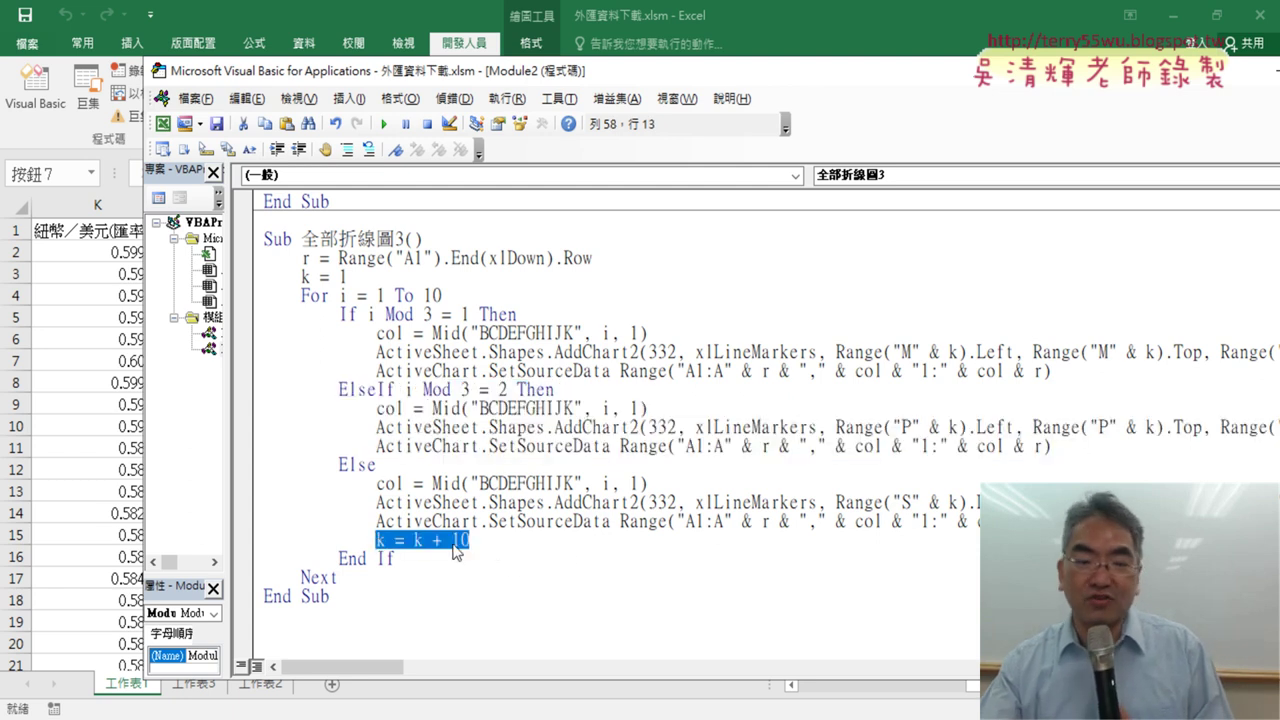
left_click_drag(475, 541, 266, 465)
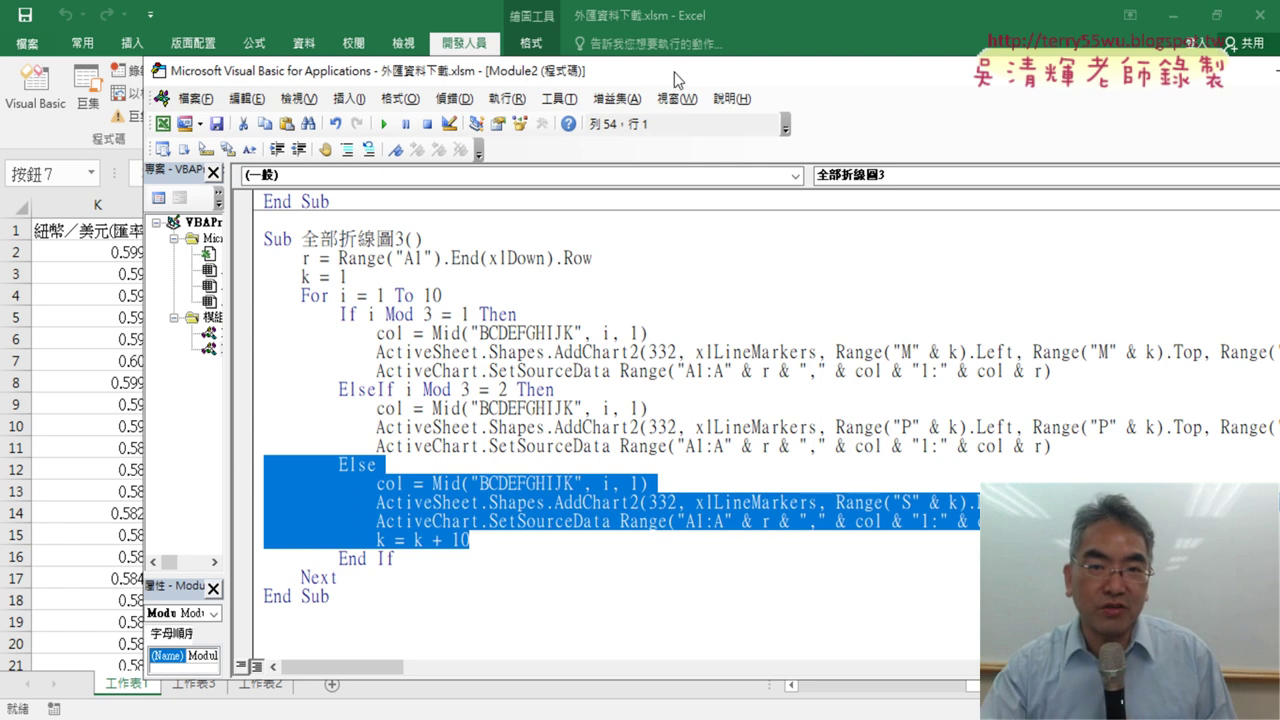
left_click_drag(674, 72, 483, 57)
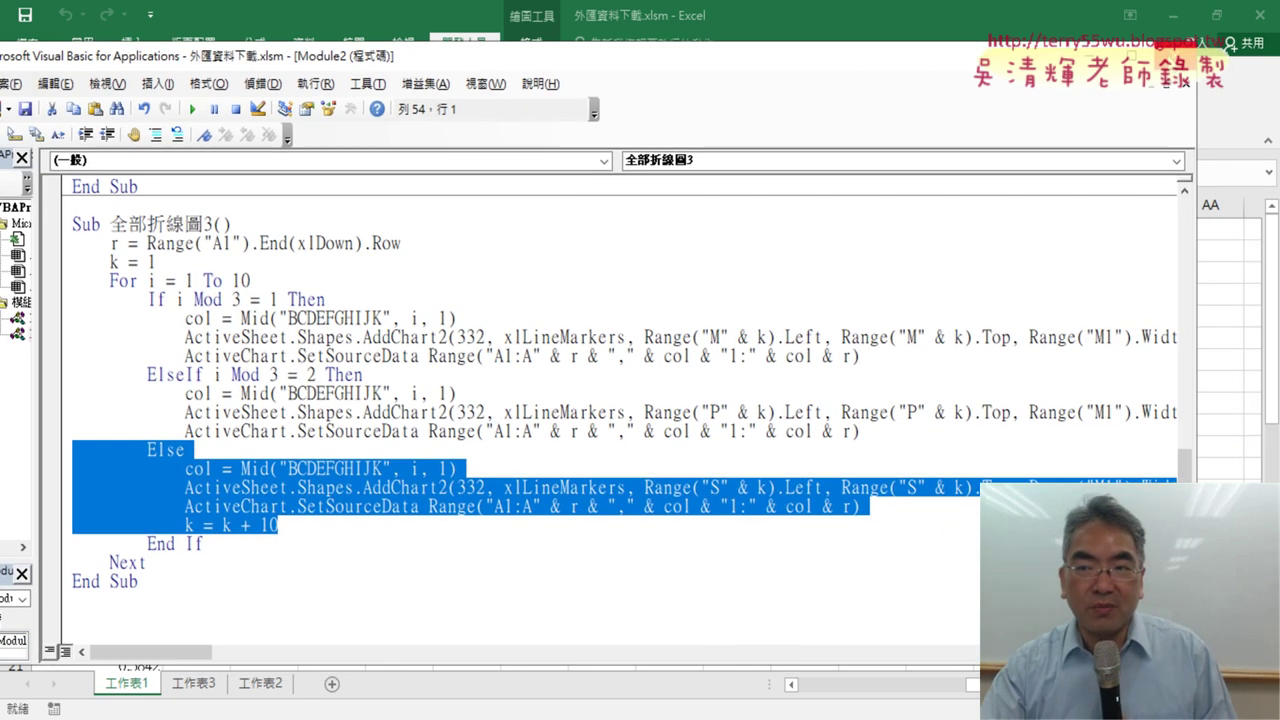
- Run the 全部折線圖3 macro from the VBA editor with the sheet visible beside it
left_click_drag(1196, 116, 862, 167)
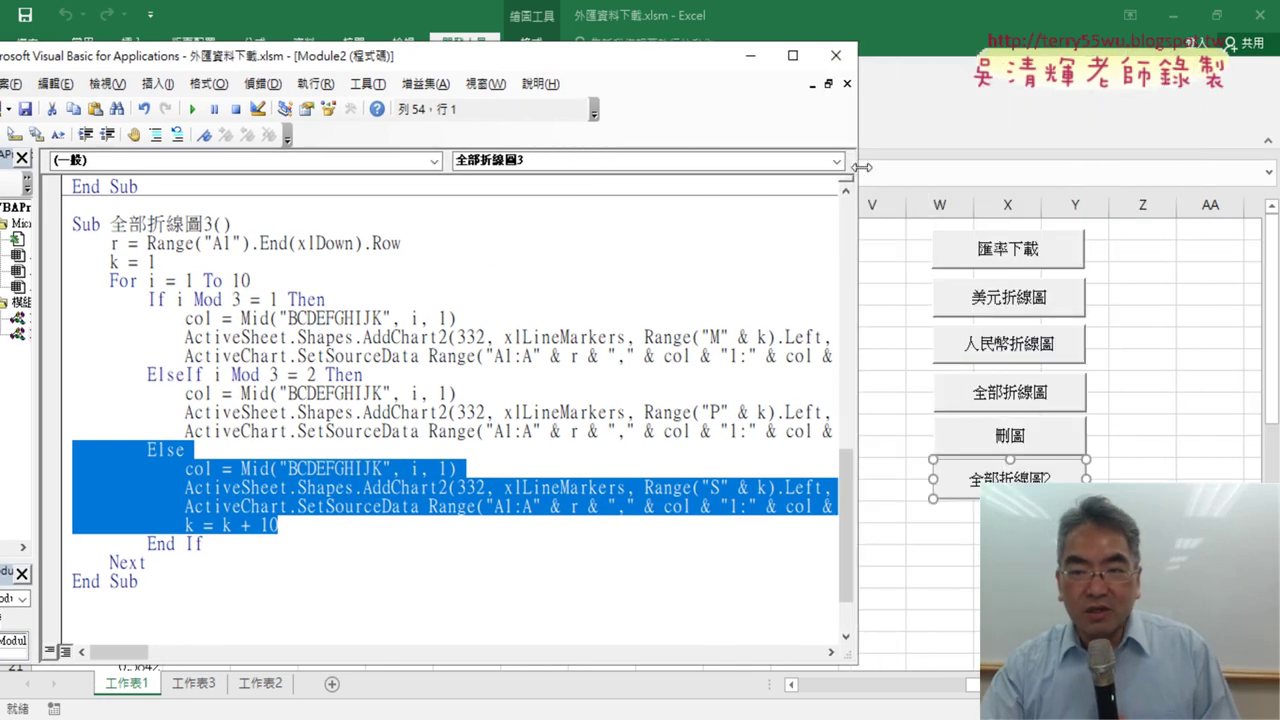
left_click_drag(300, 55, 887, 67)
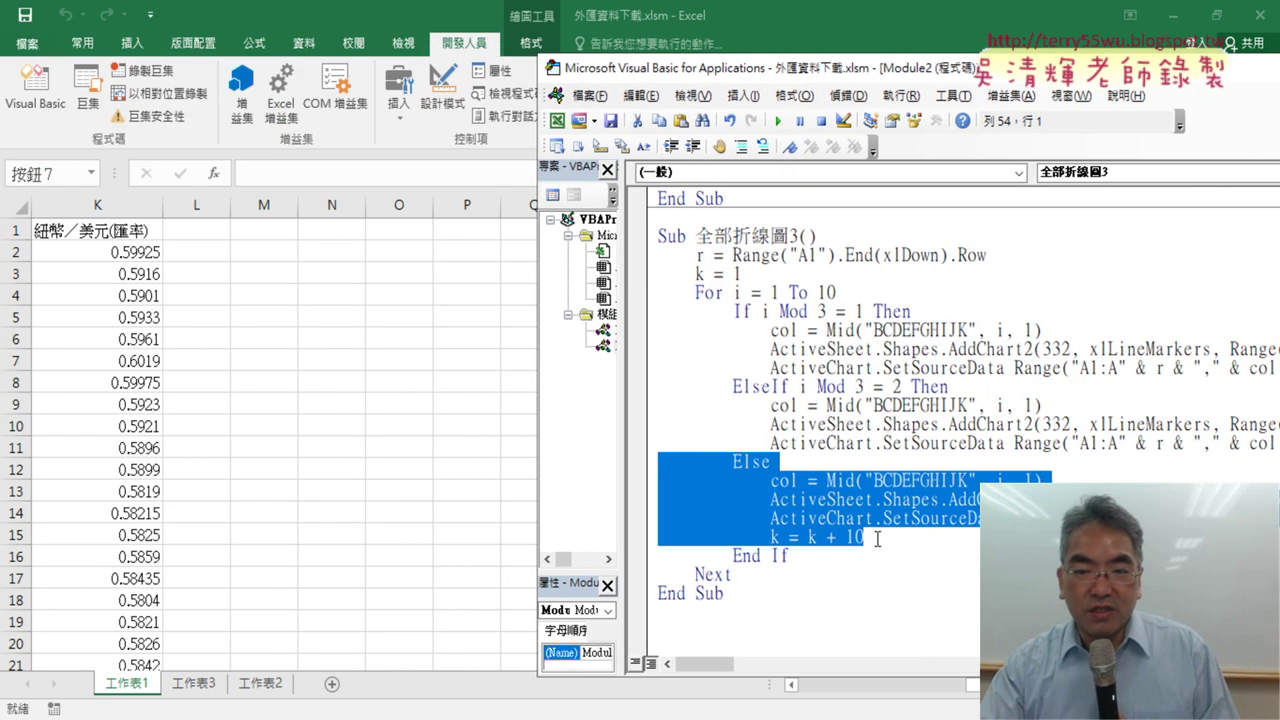
left_click(834, 495)
left_click(778, 120)
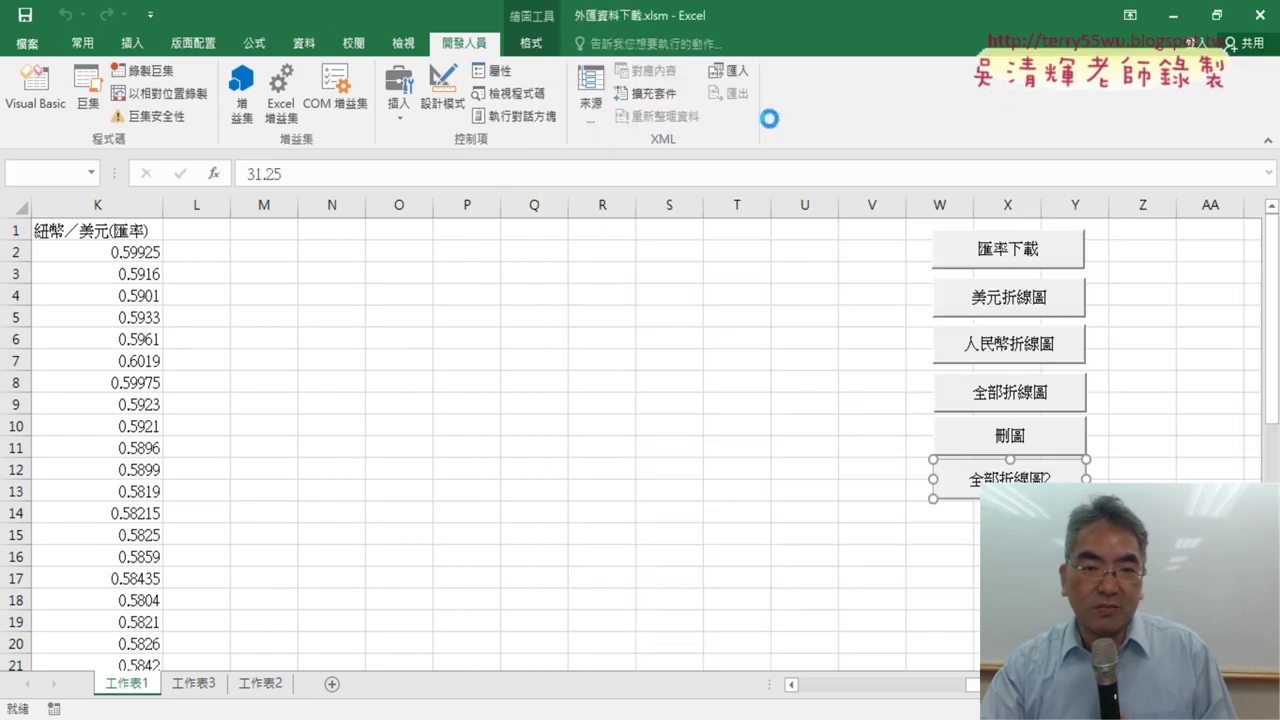
- Scroll through 工作表1 to check the ten charts laid out in columns M, P and S
left_click(191, 281)
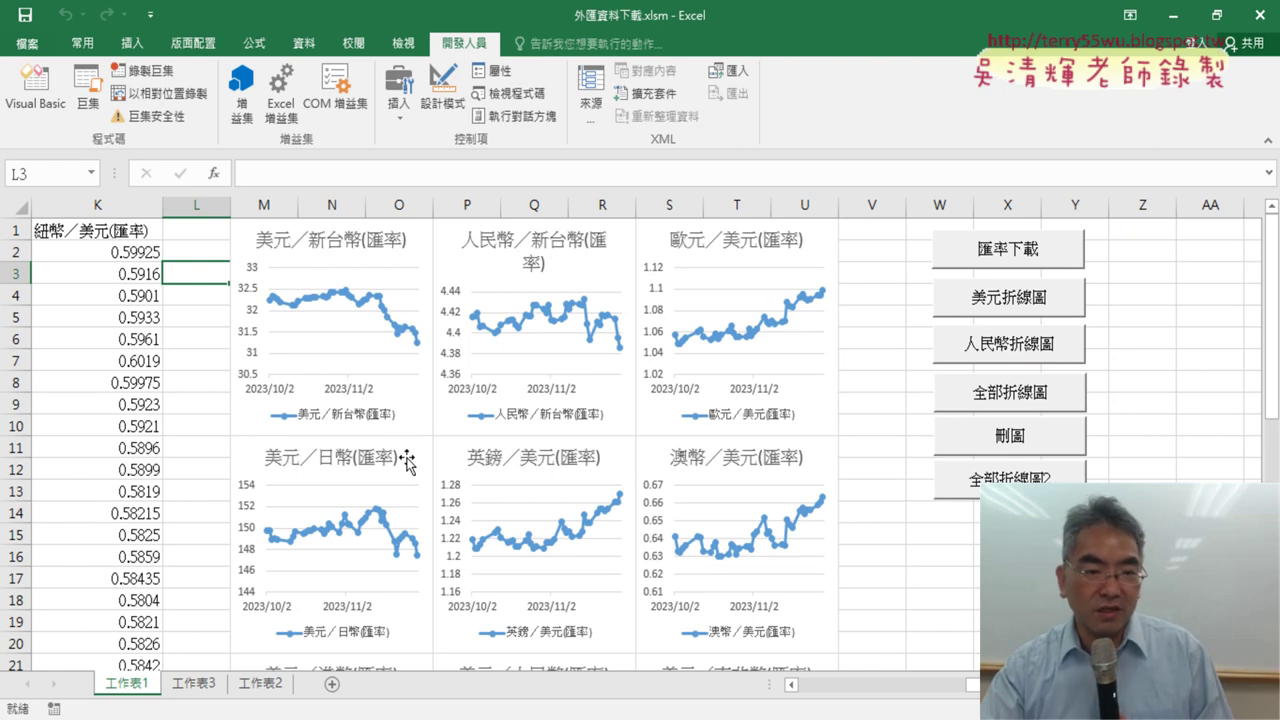
scroll(406, 459, "down", 1)
scroll(406, 459, "down", 1)
scroll(408, 458, "down", 1)
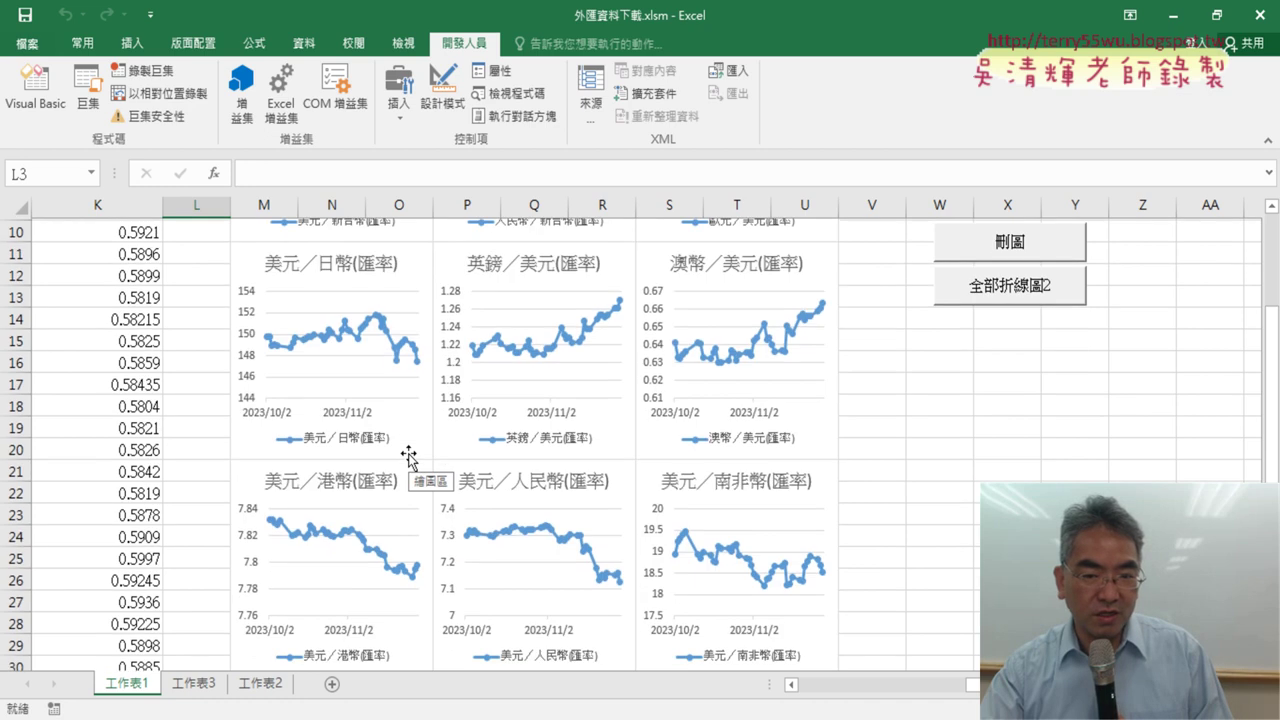
scroll(408, 458, "down", 1)
scroll(408, 458, "down", 1)
scroll(408, 458, "down", 1)
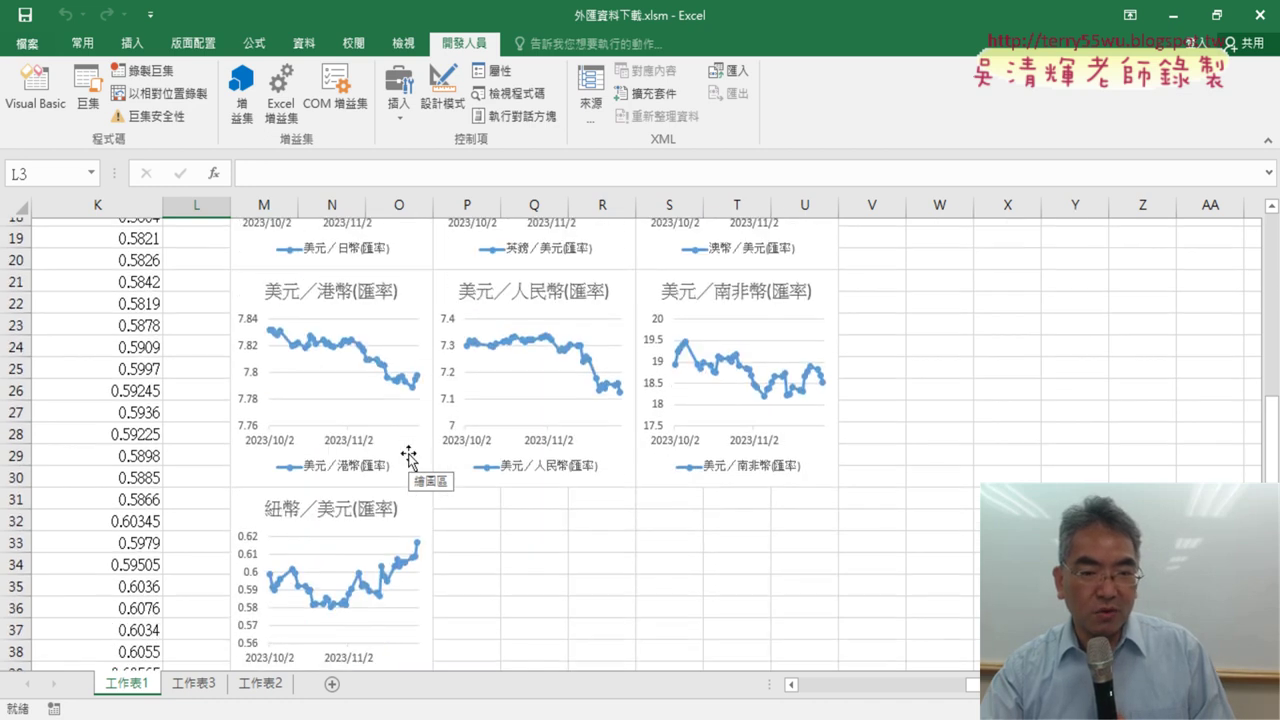
scroll(408, 458, "up", 5)
scroll(408, 458, "up", 1)
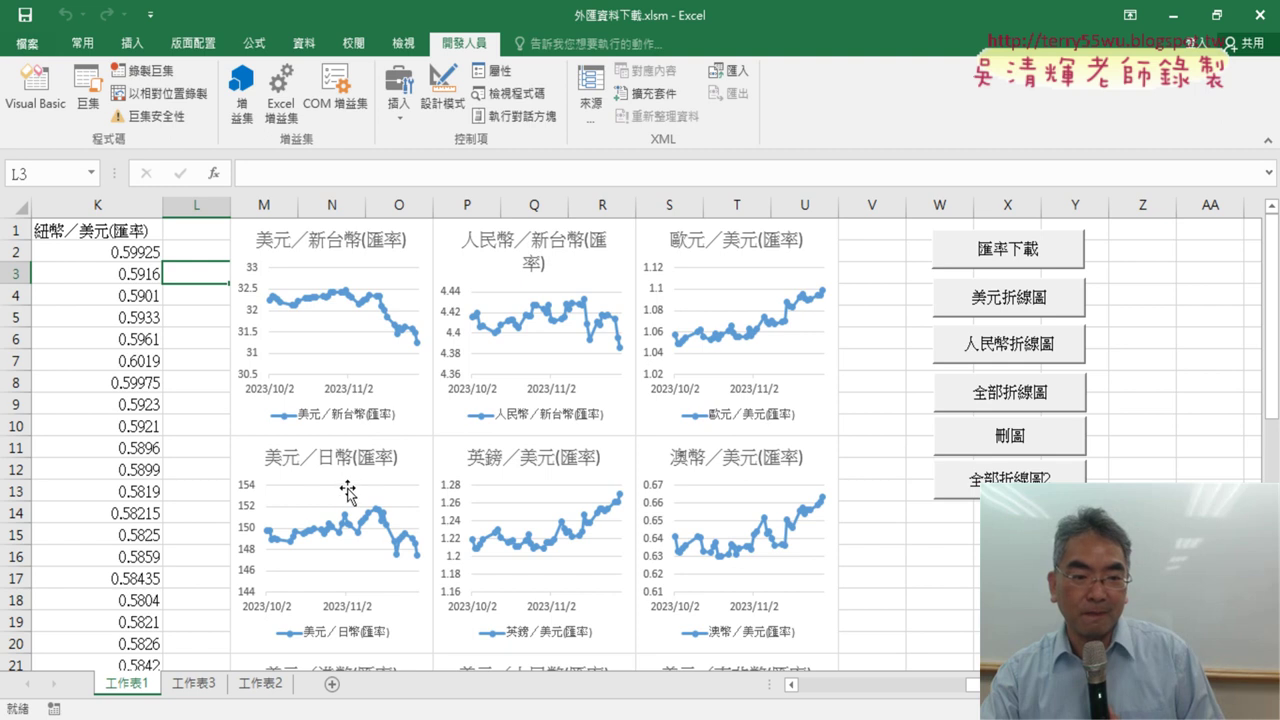
mouse_move(392, 540)
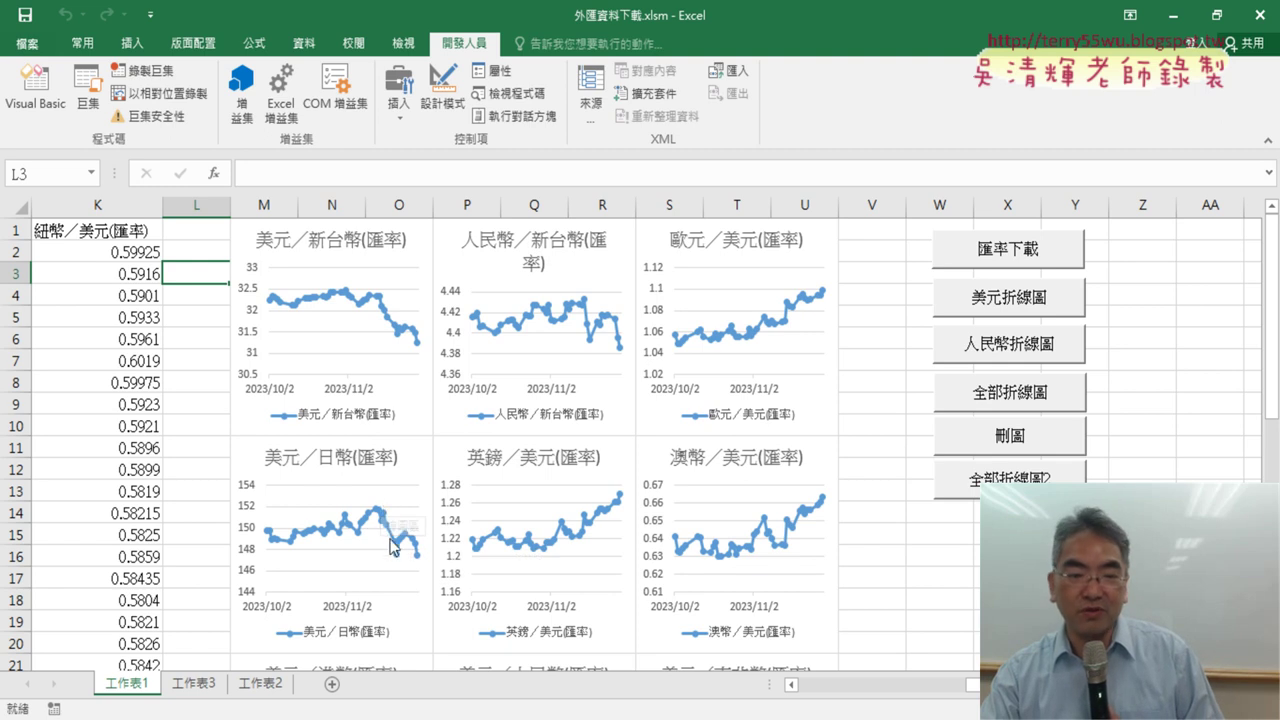
scroll(397, 563, "down", 1)
scroll(397, 563, "down", 1)
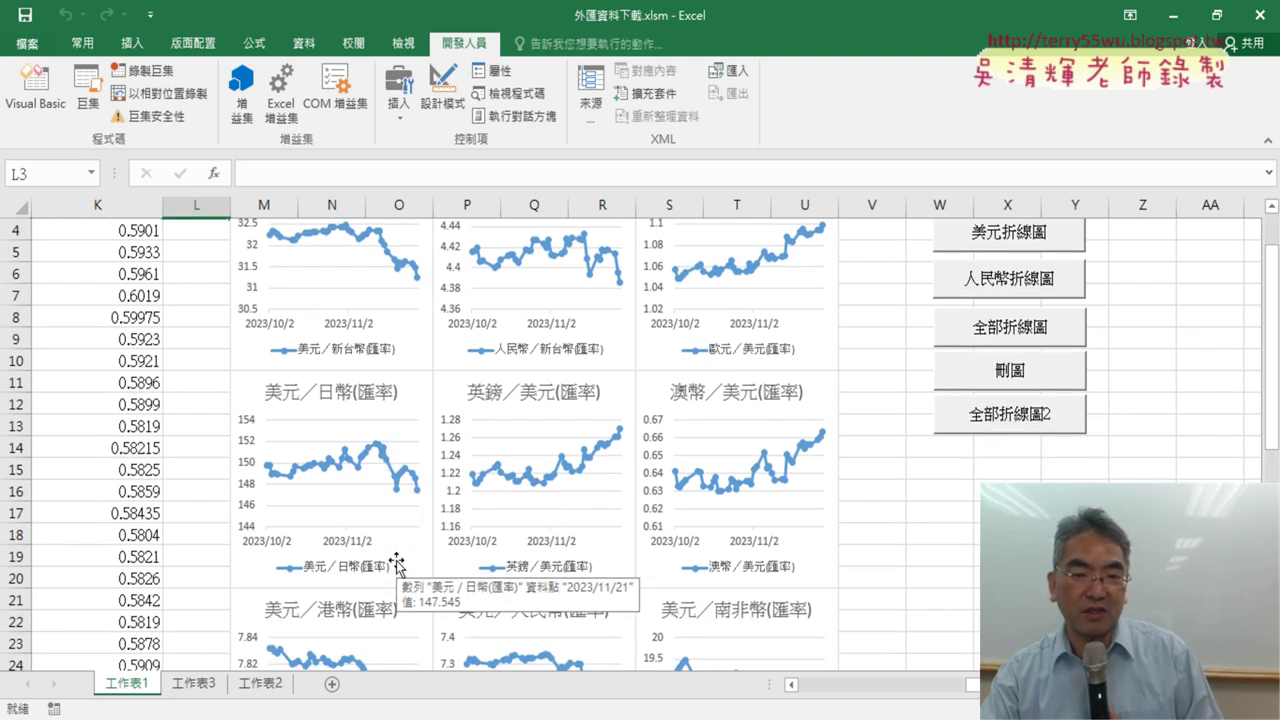
scroll(401, 568, "up", 1)
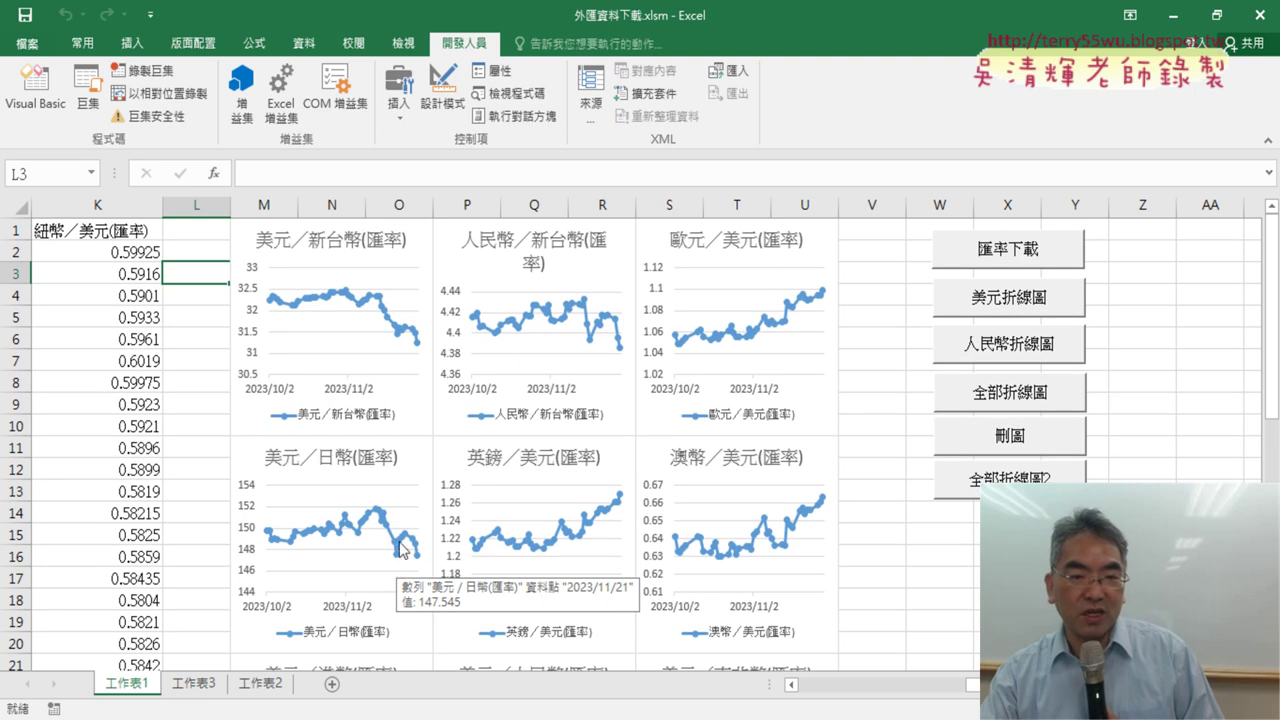
scroll(528, 518, "down", 1)
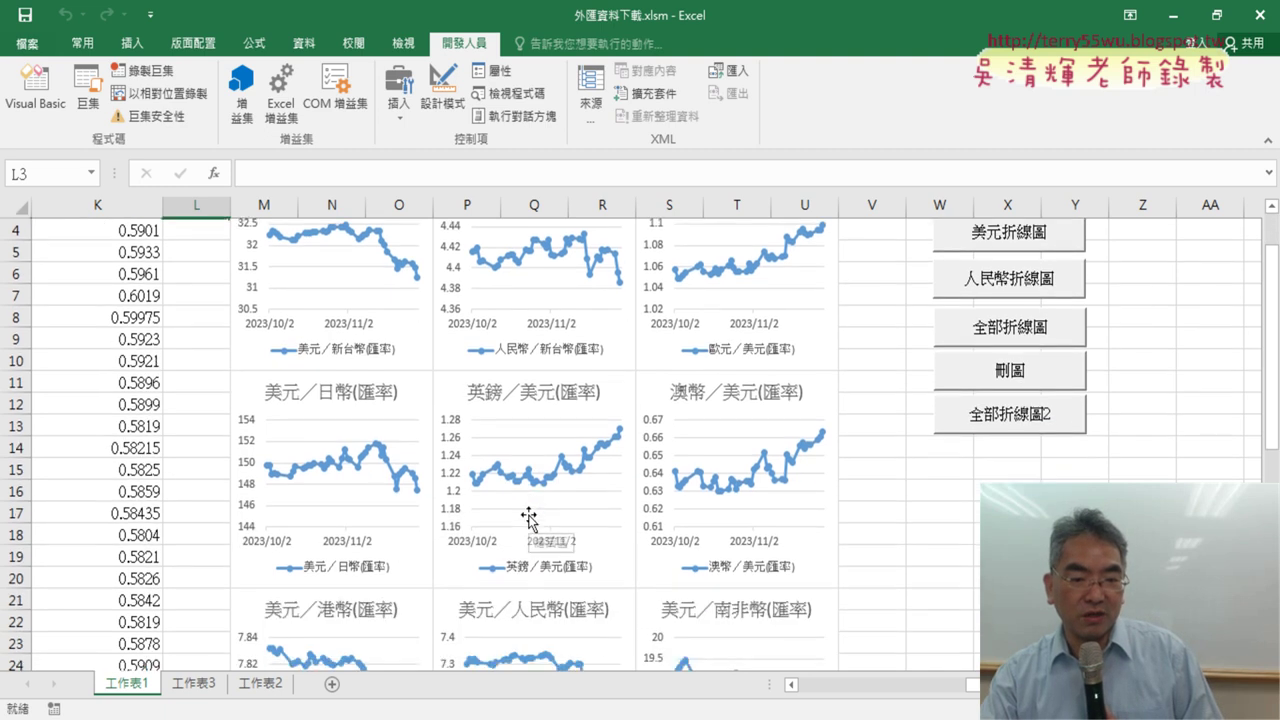
scroll(528, 518, "down", 2)
scroll(528, 515, "down", 1)
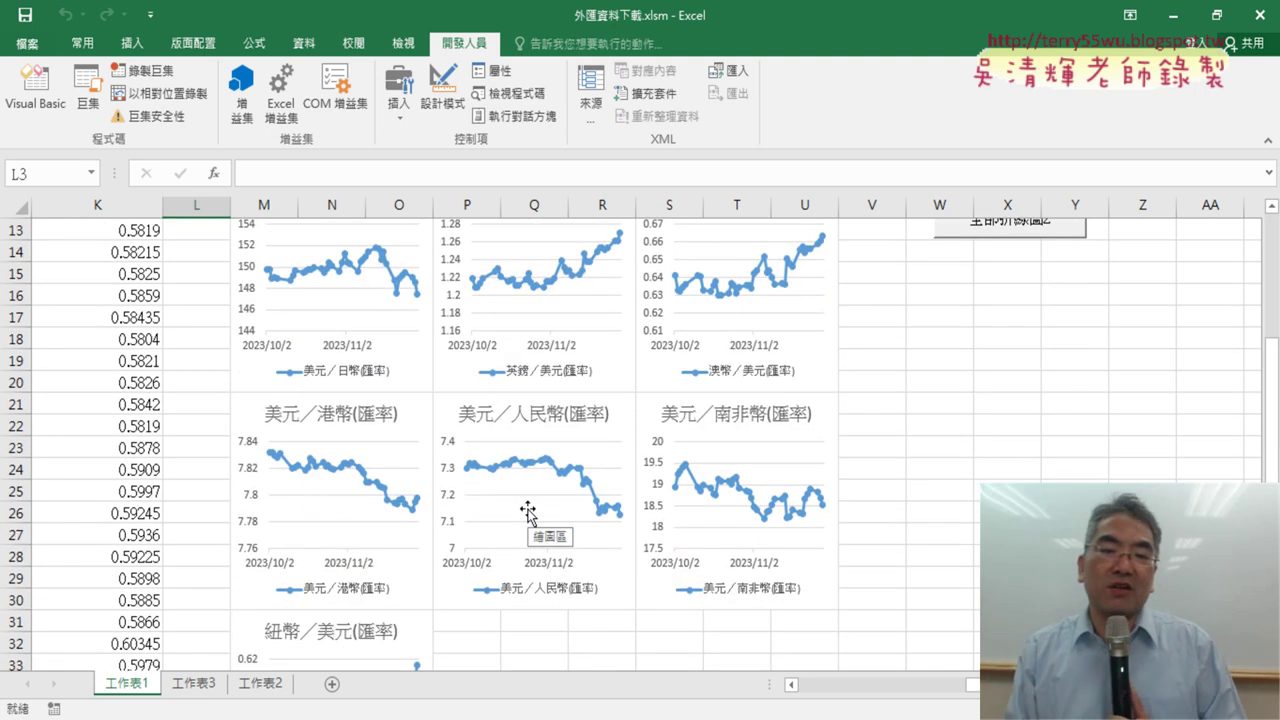
scroll(528, 512, "up", 3)
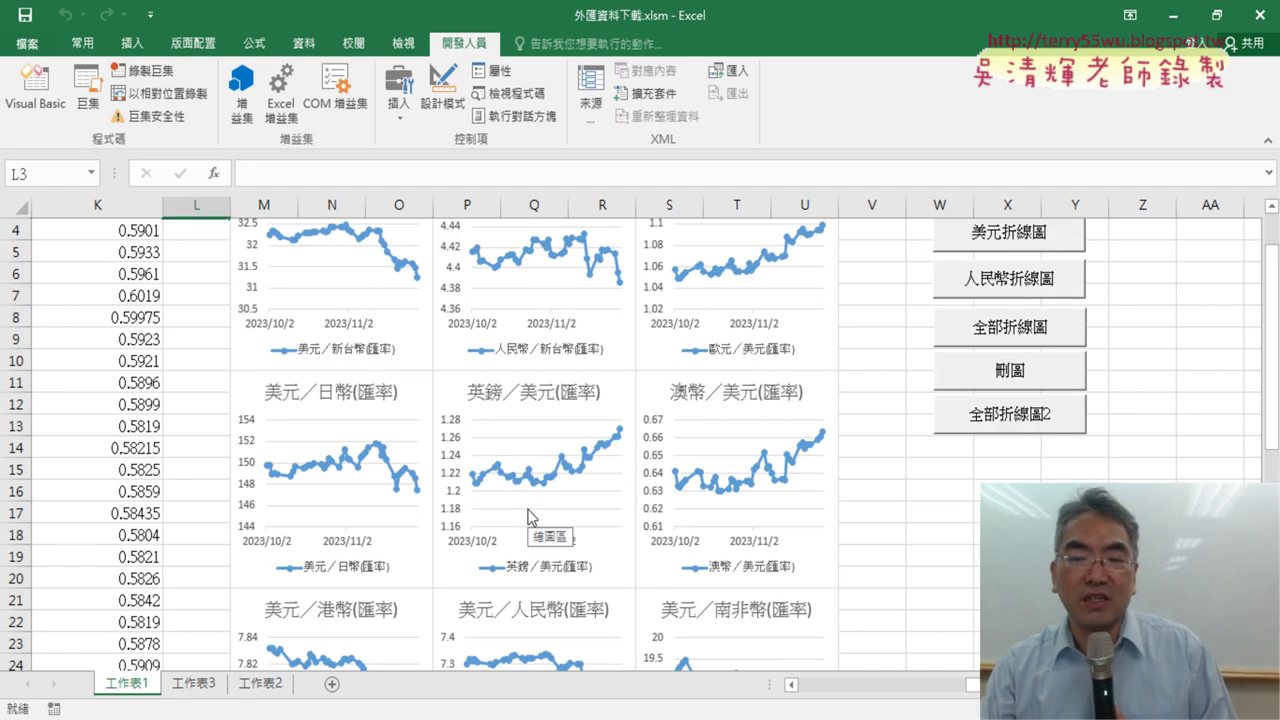
scroll(528, 512, "up", 1)
- Delete all charts from the sheet and bring up the macro code in a repositioned, enlarged VBA editor
left_click(1040, 437)
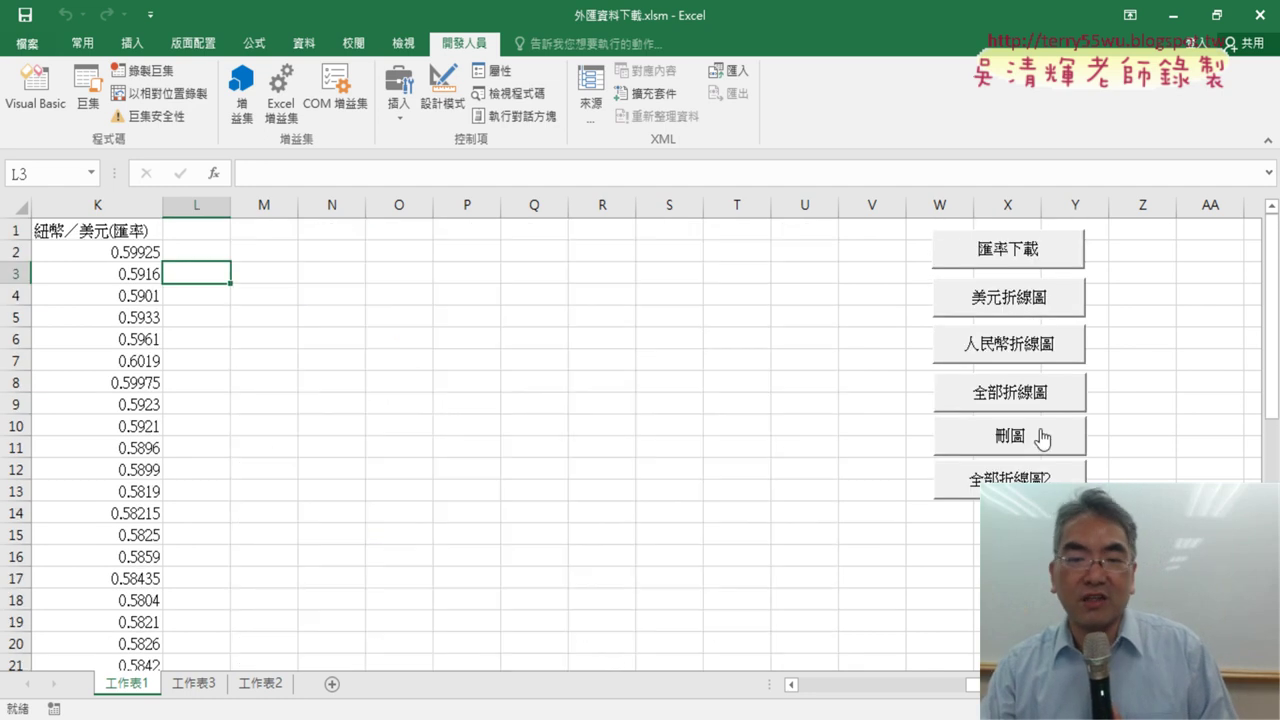
left_click(57, 115)
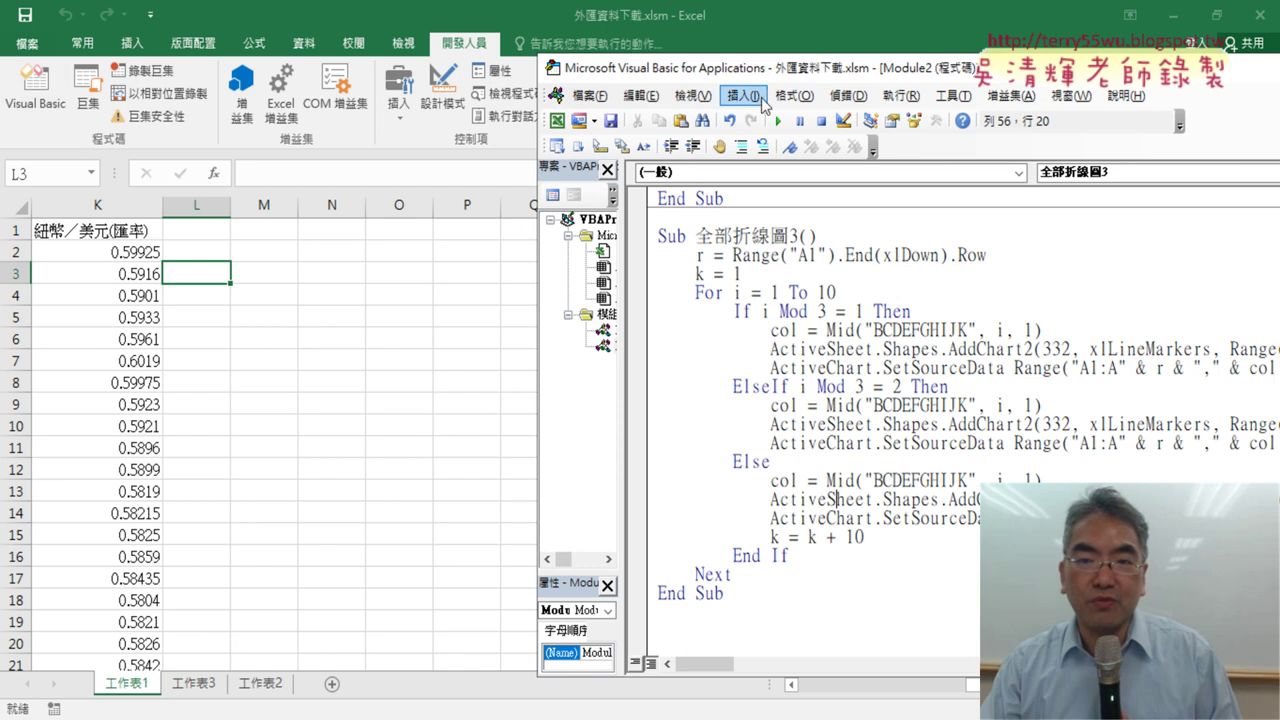
left_click_drag(775, 80, 337, 83)
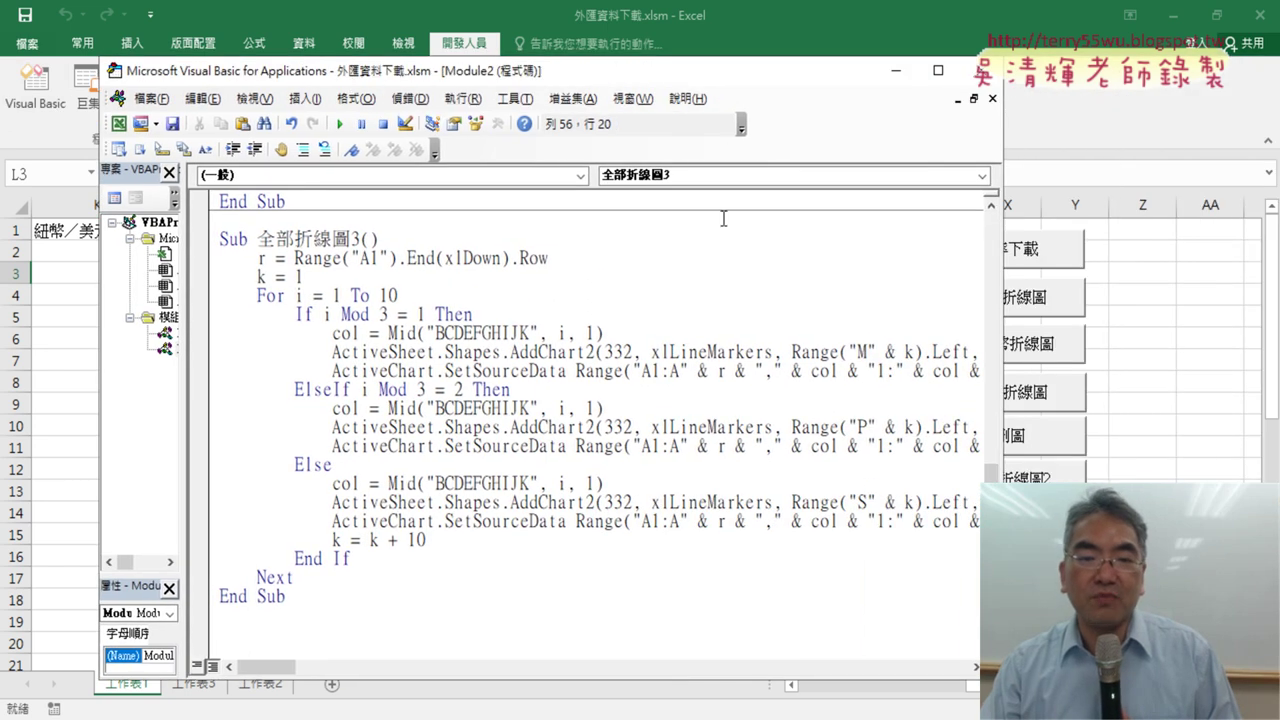
left_click_drag(1004, 266, 1276, 270)
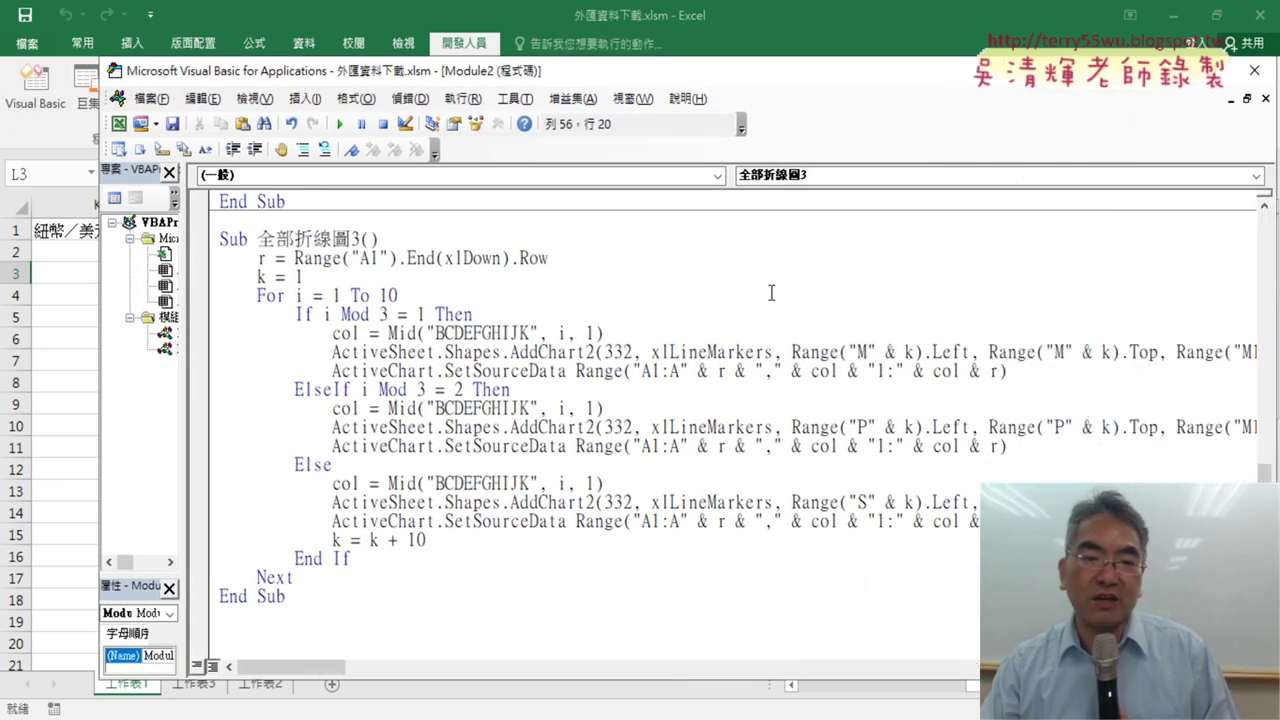
scroll(771, 286, "up", 1)
left_click_drag(683, 86, 561, 50)
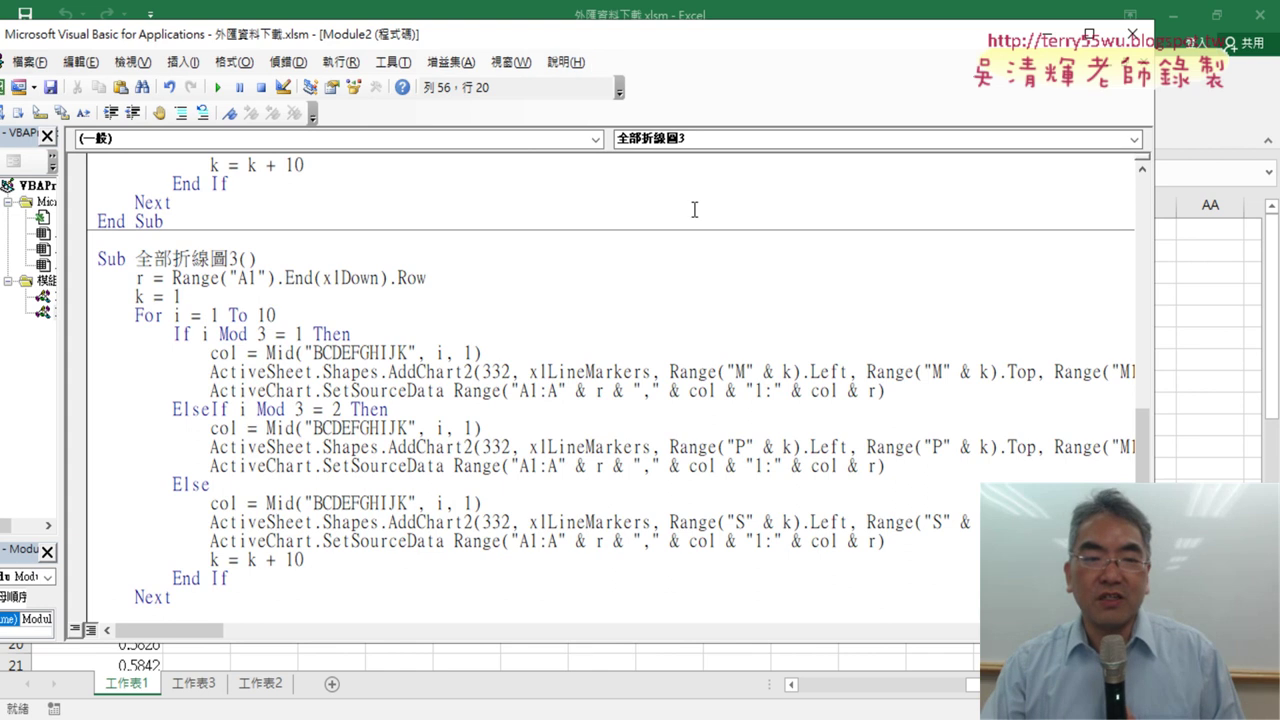
scroll(697, 278, "up", 4)
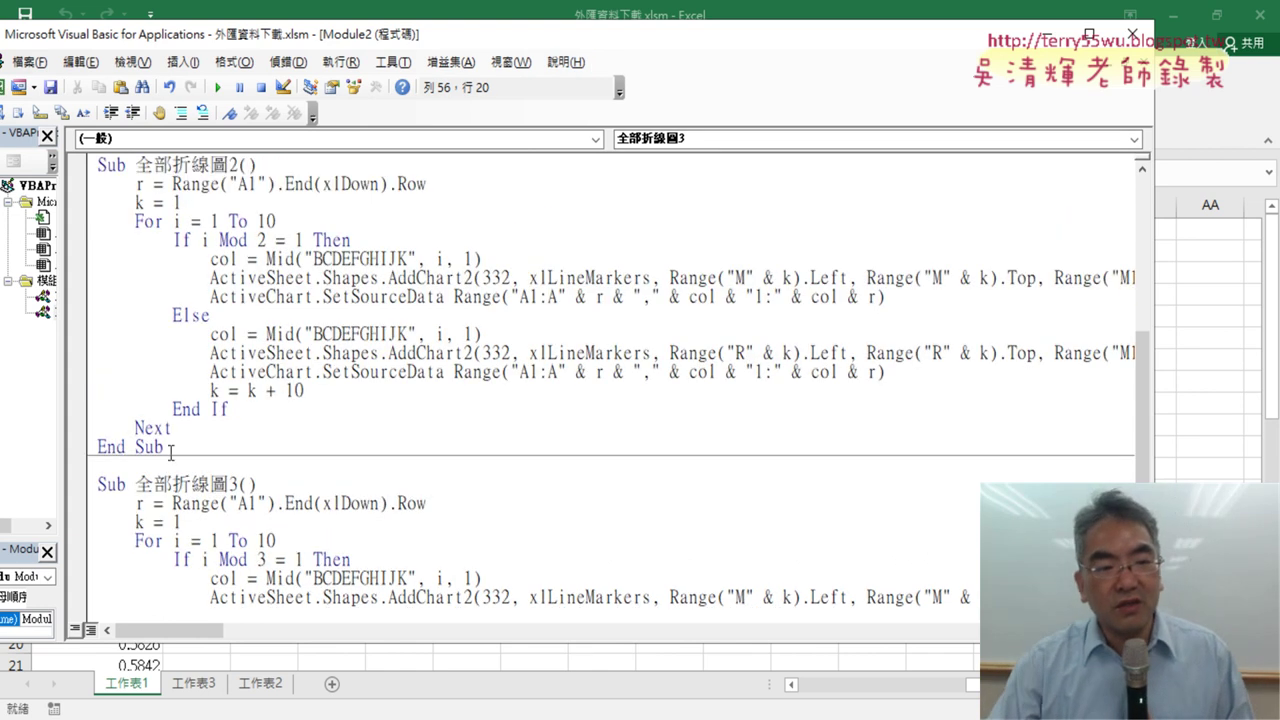
- Select the whole 全部折線圖2 macro in the code window
left_click_drag(165, 447, 101, 164)
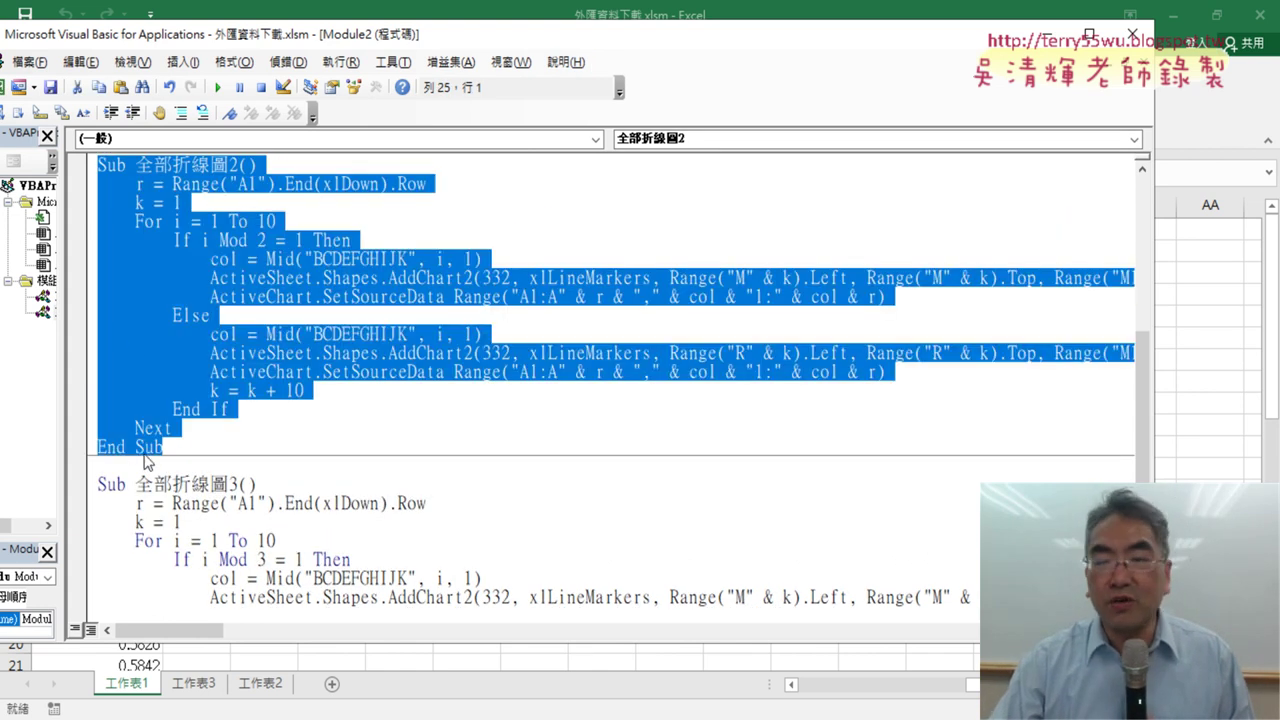
scroll(147, 460, "down", 5)
scroll(150, 450, "down", 1)
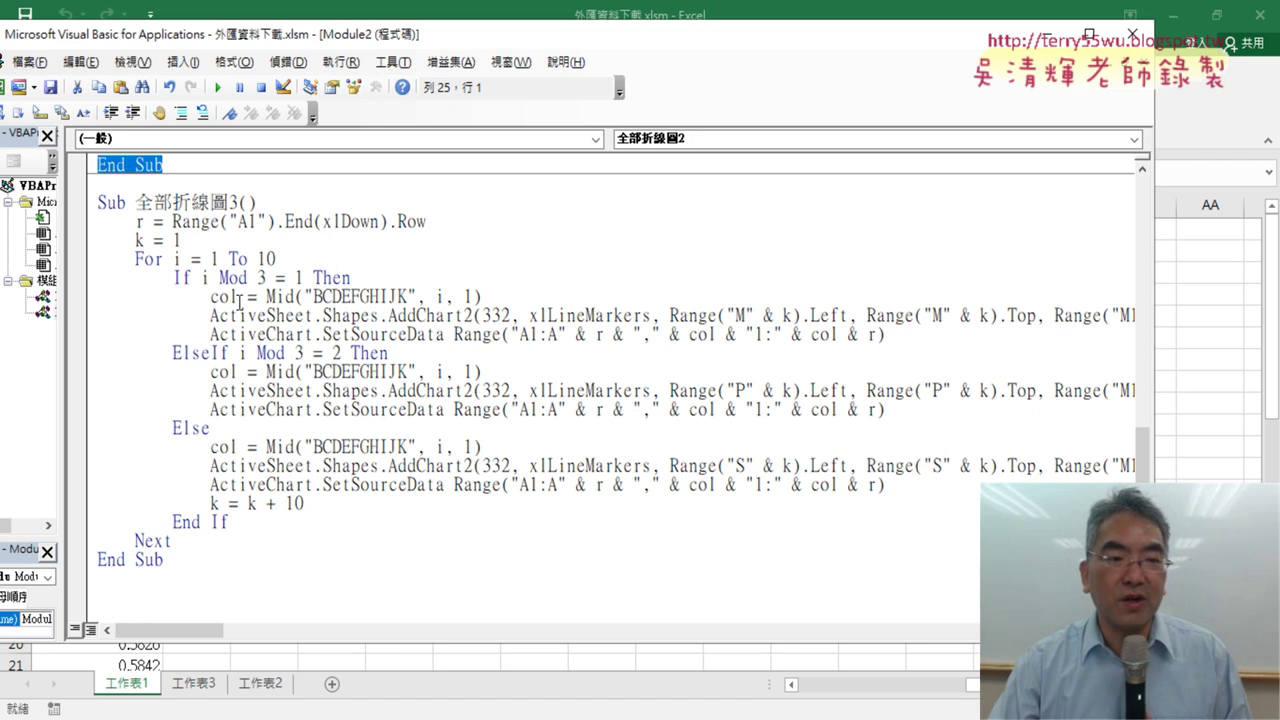
- Highlight the 3 in the i Mod 3 = 1 condition, then widen the code area and hide the Project Explorer
left_click_drag(202, 278, 303, 279)
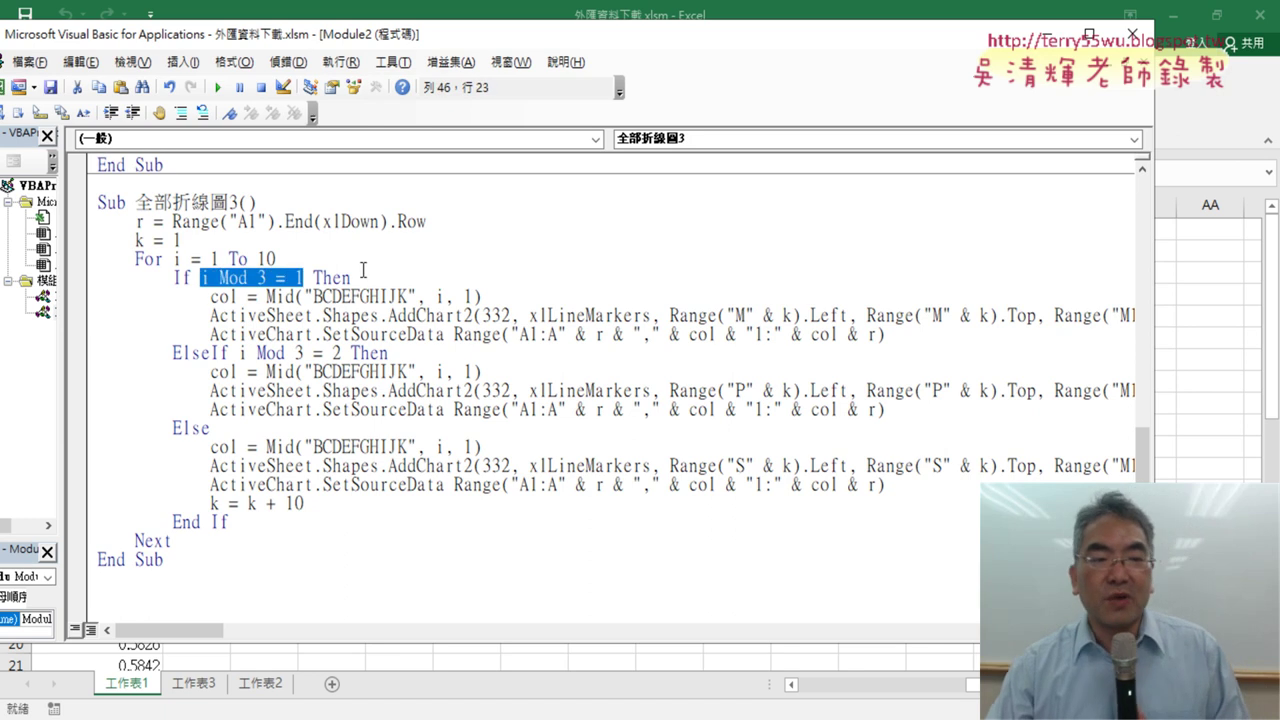
left_click(259, 277)
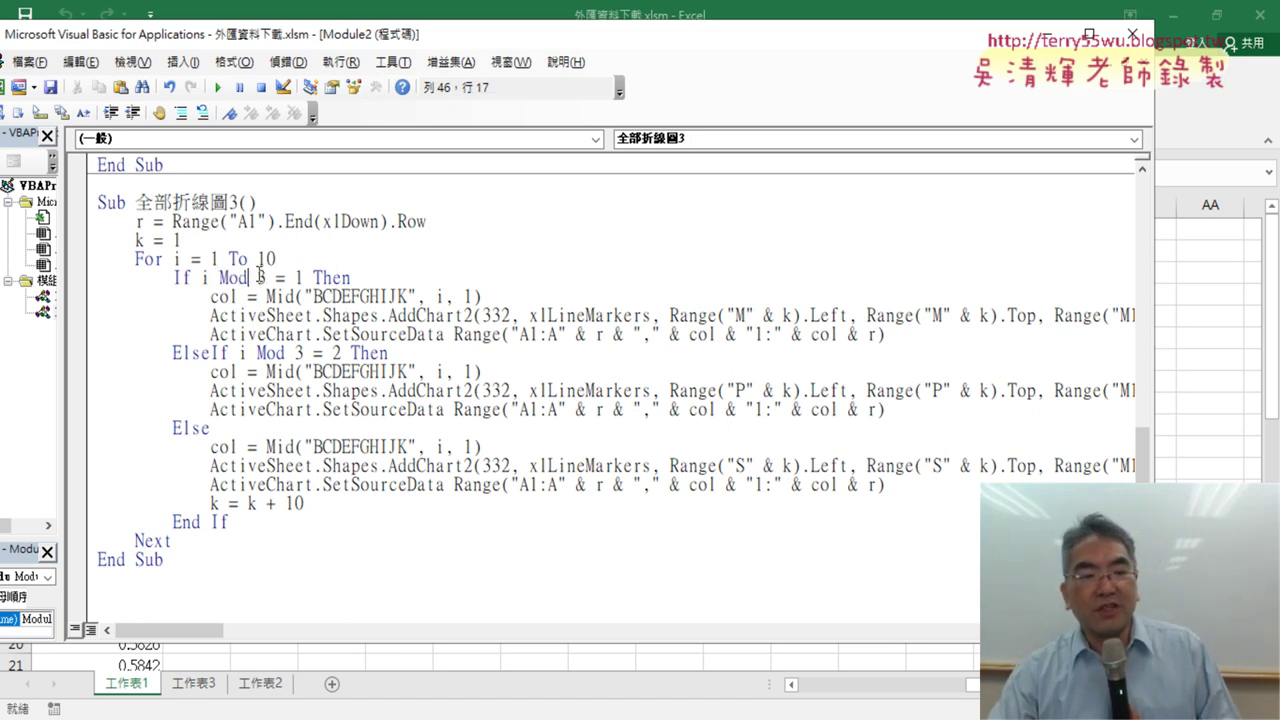
left_click_drag(259, 277, 268, 277)
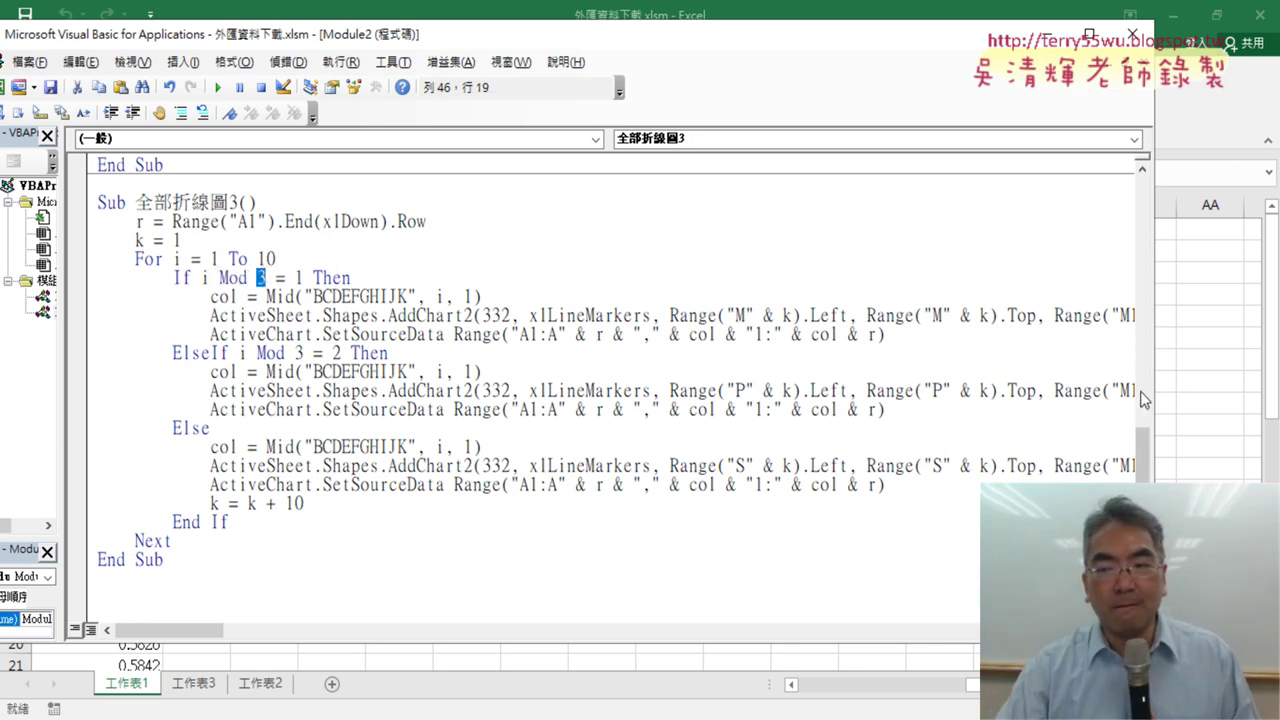
left_click_drag(1156, 392, 1262, 392)
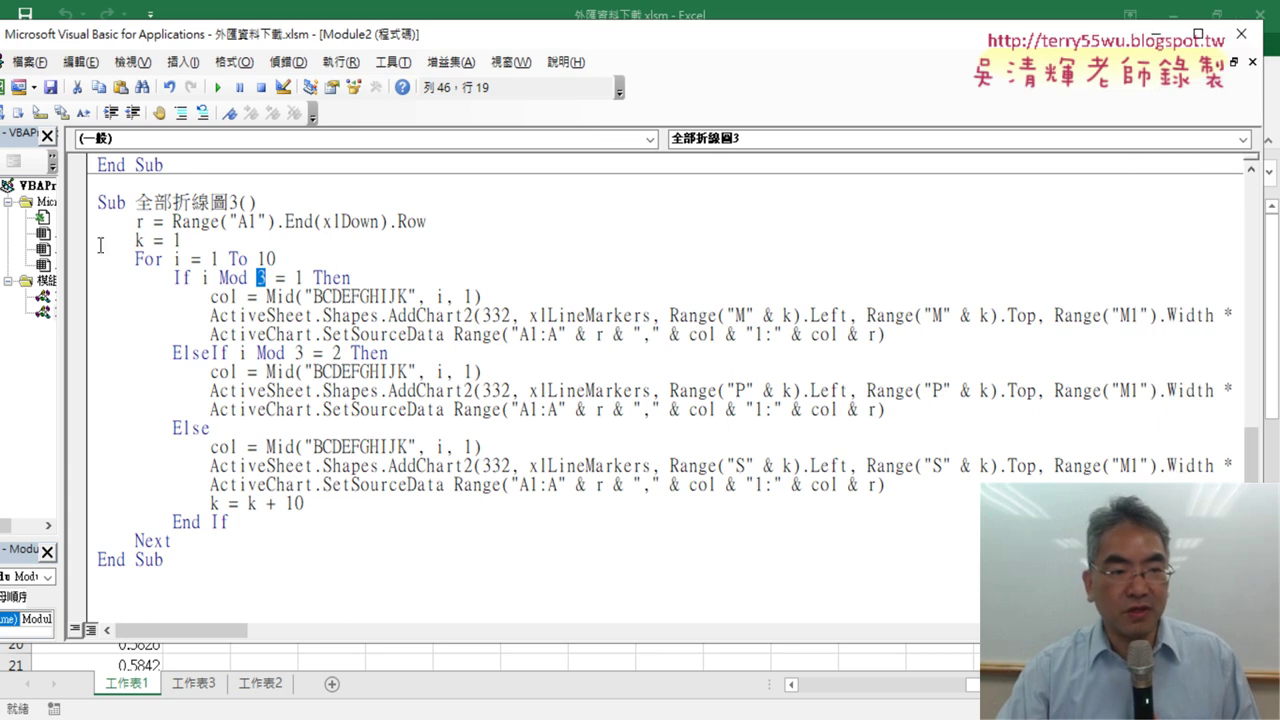
left_click_drag(62, 280, 6, 280)
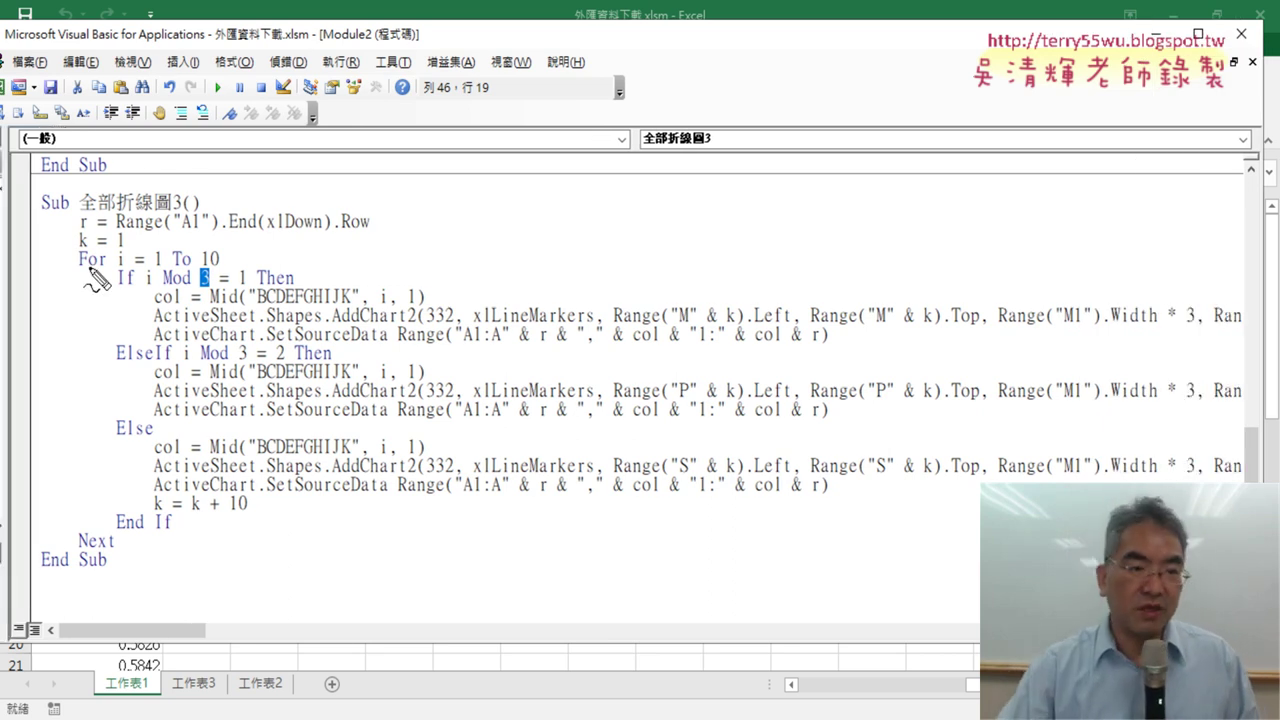
mouse_move(185, 110)
left_mouse_down()
mouse_move(160, 180)
mouse_move(217, 185)
left_mouse_up()
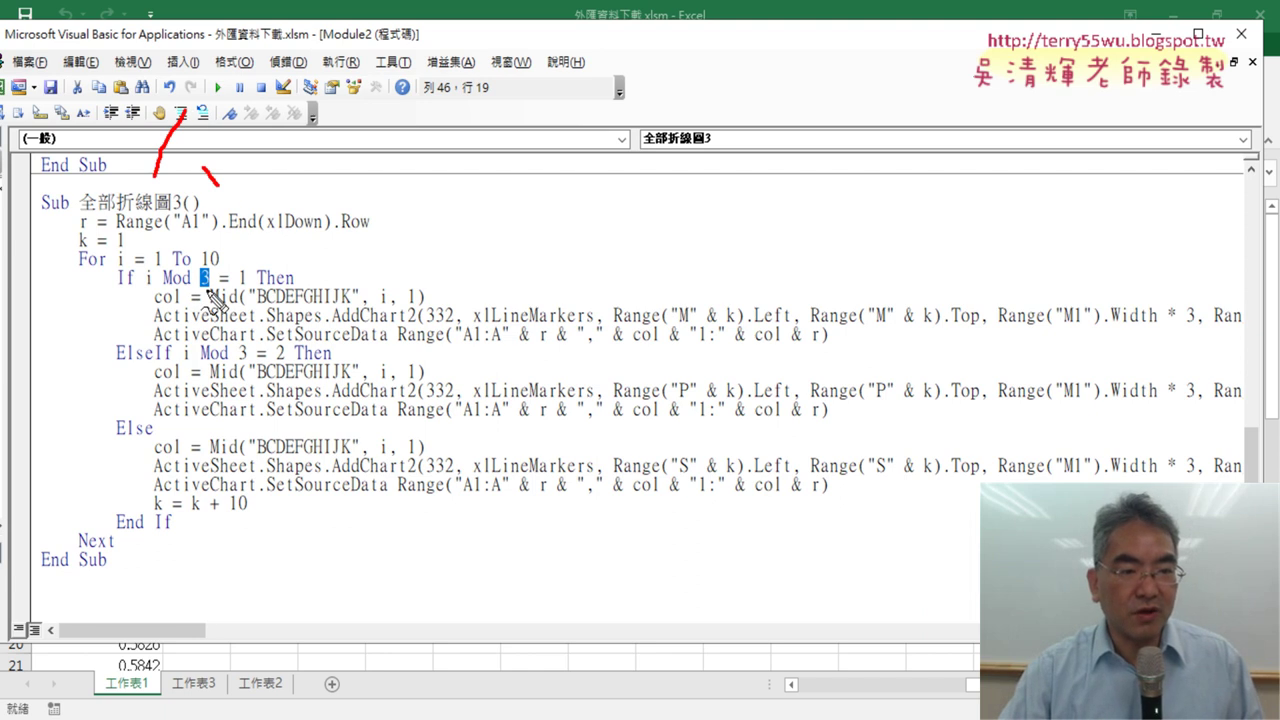
left_click_drag(210, 265, 203, 292)
left_click_drag(248, 233, 300, 257)
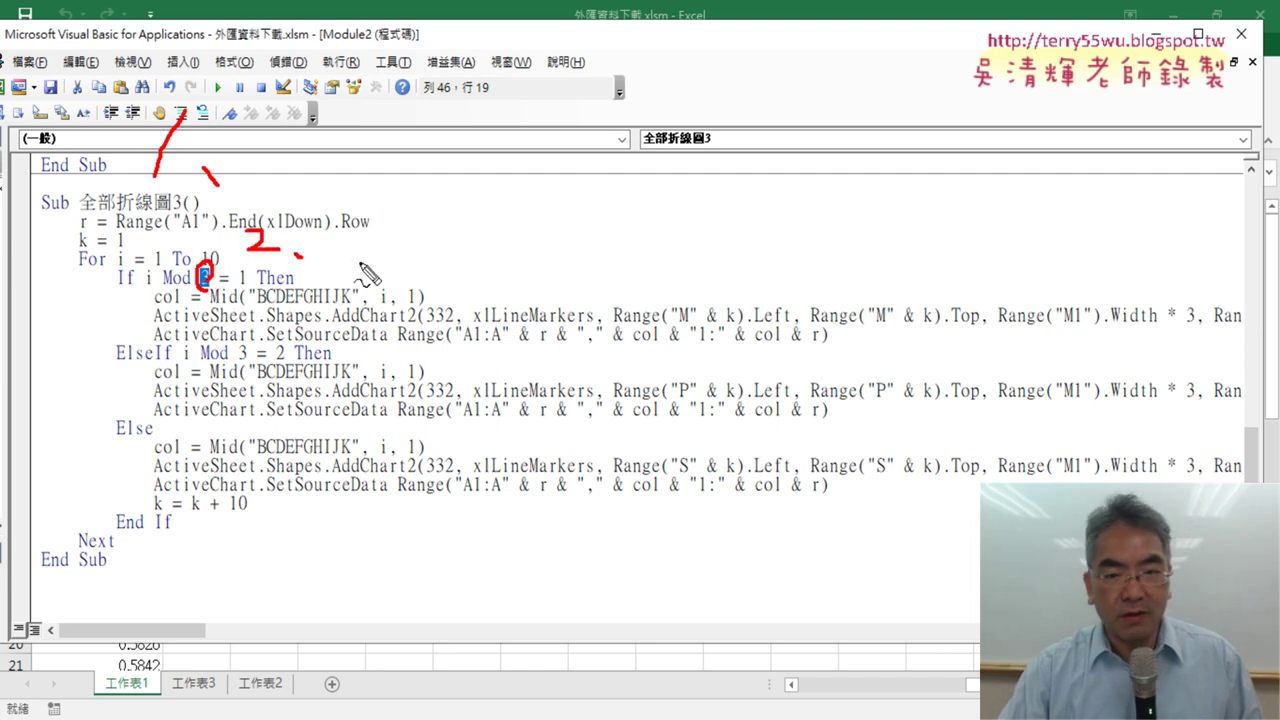
left_click_drag(1166, 326, 1205, 325)
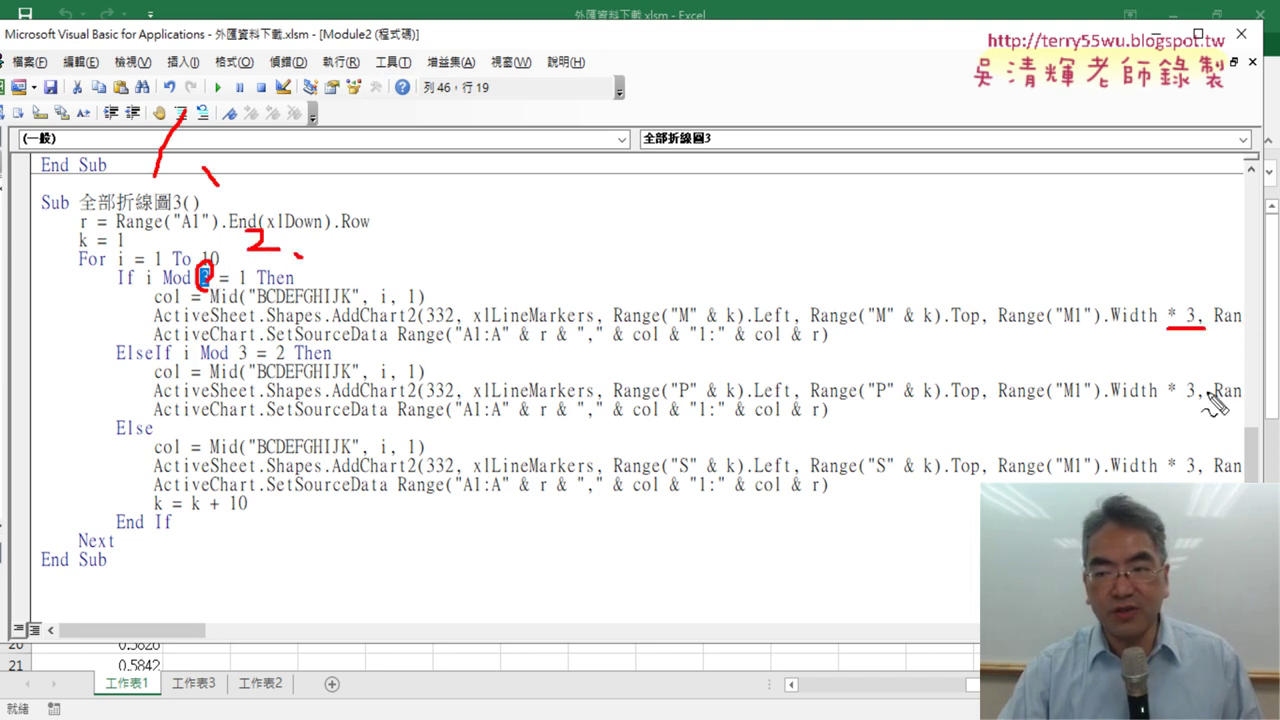
left_click_drag(1170, 403, 1200, 401)
mouse_move(1170, 192)
left_mouse_down()
mouse_move(1200, 218)
mouse_move(1168, 268)
mouse_move(1222, 288)
left_mouse_up()
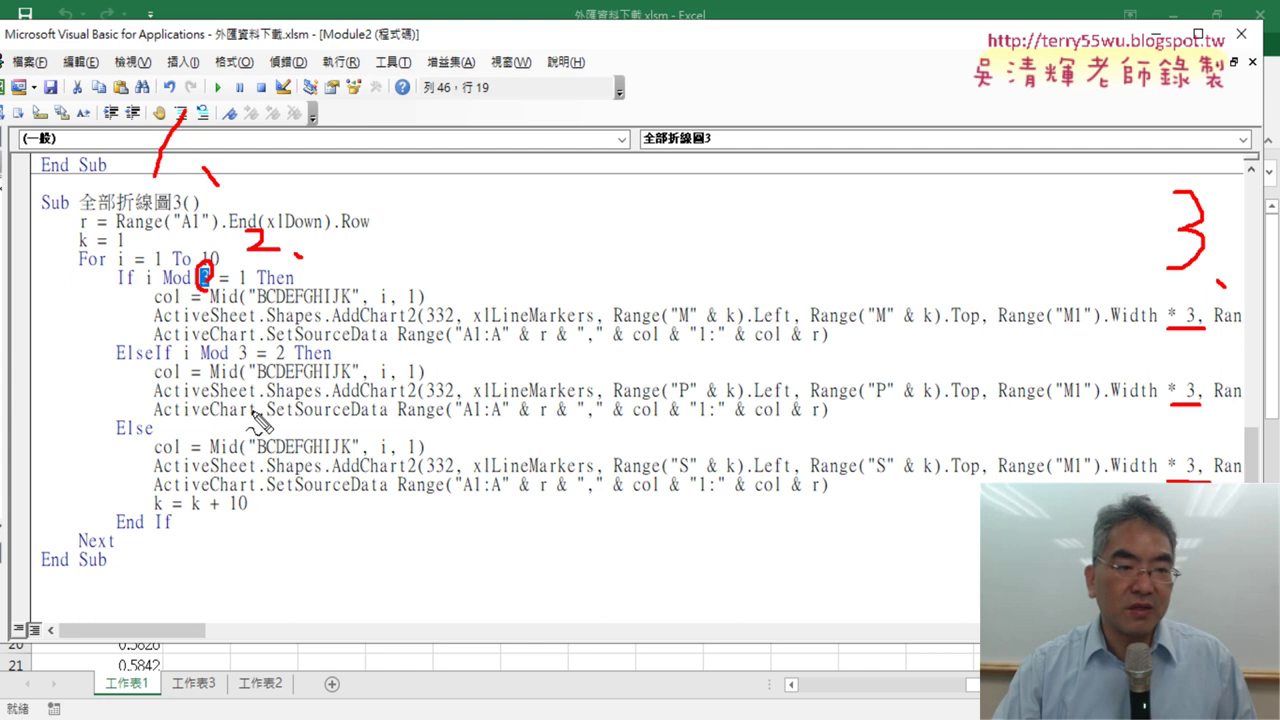
mouse_move(290, 425)
left_mouse_down()
mouse_move(378, 348)
mouse_move(523, 403)
mouse_move(288, 440)
left_mouse_up()
mouse_move(97, 292)
left_mouse_down()
mouse_move(6, 340)
mouse_move(51, 343)
mouse_move(22, 405)
left_mouse_up()
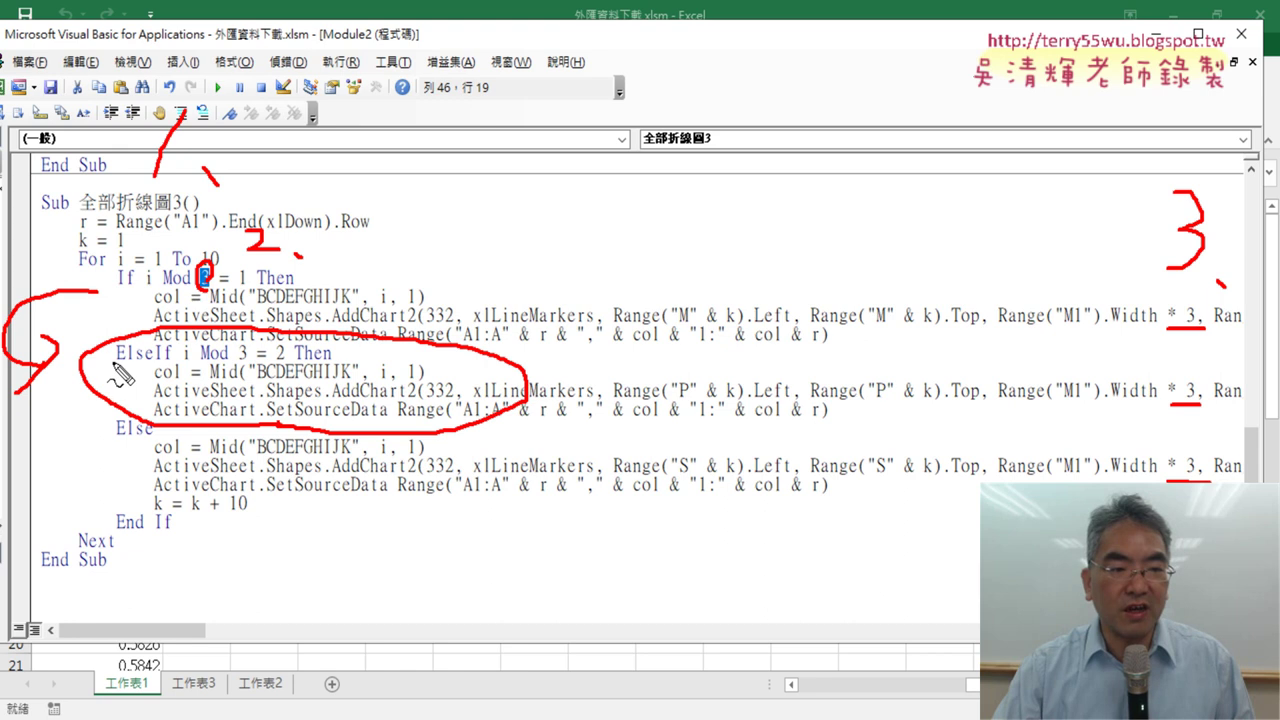
left_click_drag(113, 362, 150, 364)
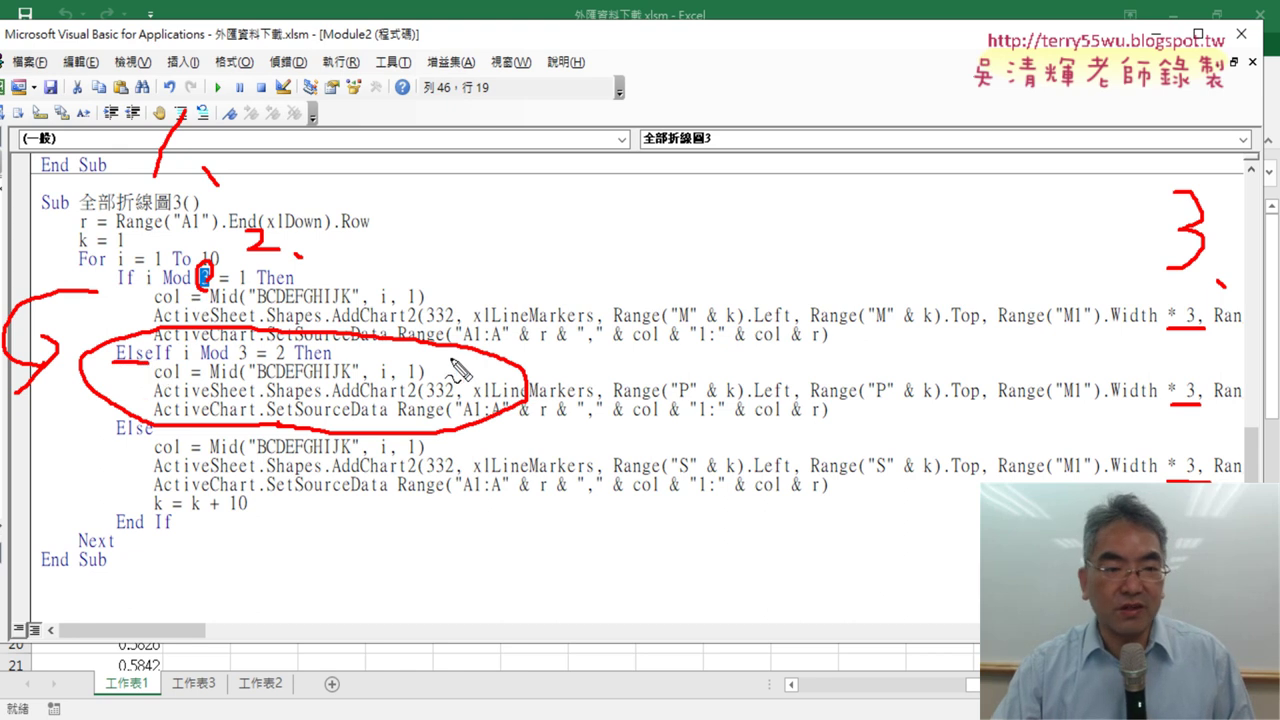
mouse_move(475, 352)
left_mouse_down()
mouse_move(485, 383)
mouse_move(460, 400)
left_mouse_up()
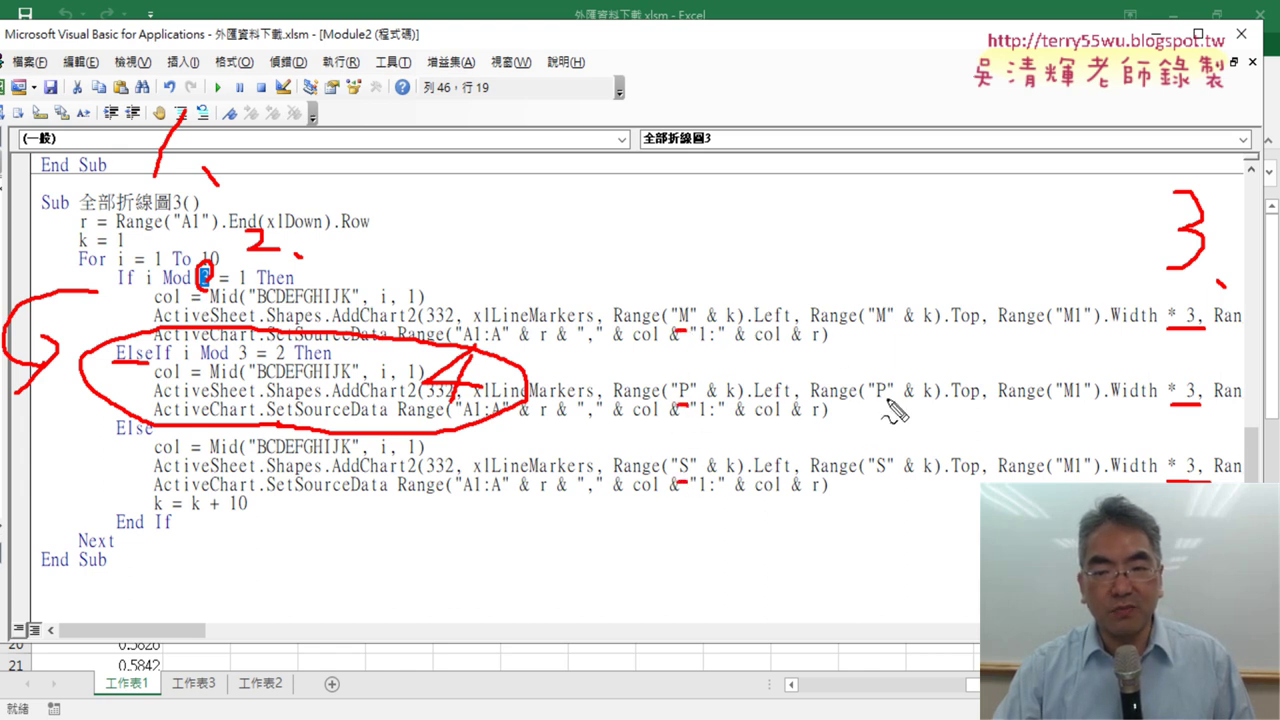
left_click_drag(872, 478, 890, 478)
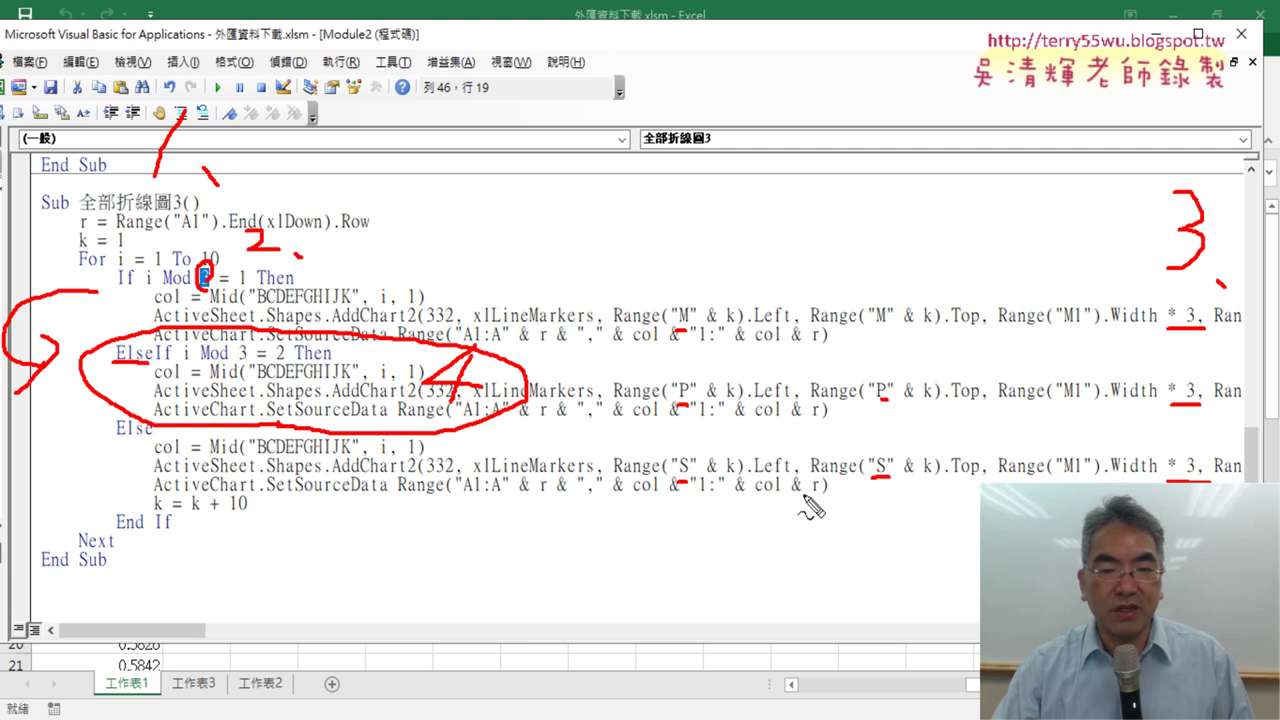
mouse_move(806, 518)
left_mouse_down()
mouse_move(818, 580)
mouse_move(780, 568)
left_mouse_up()
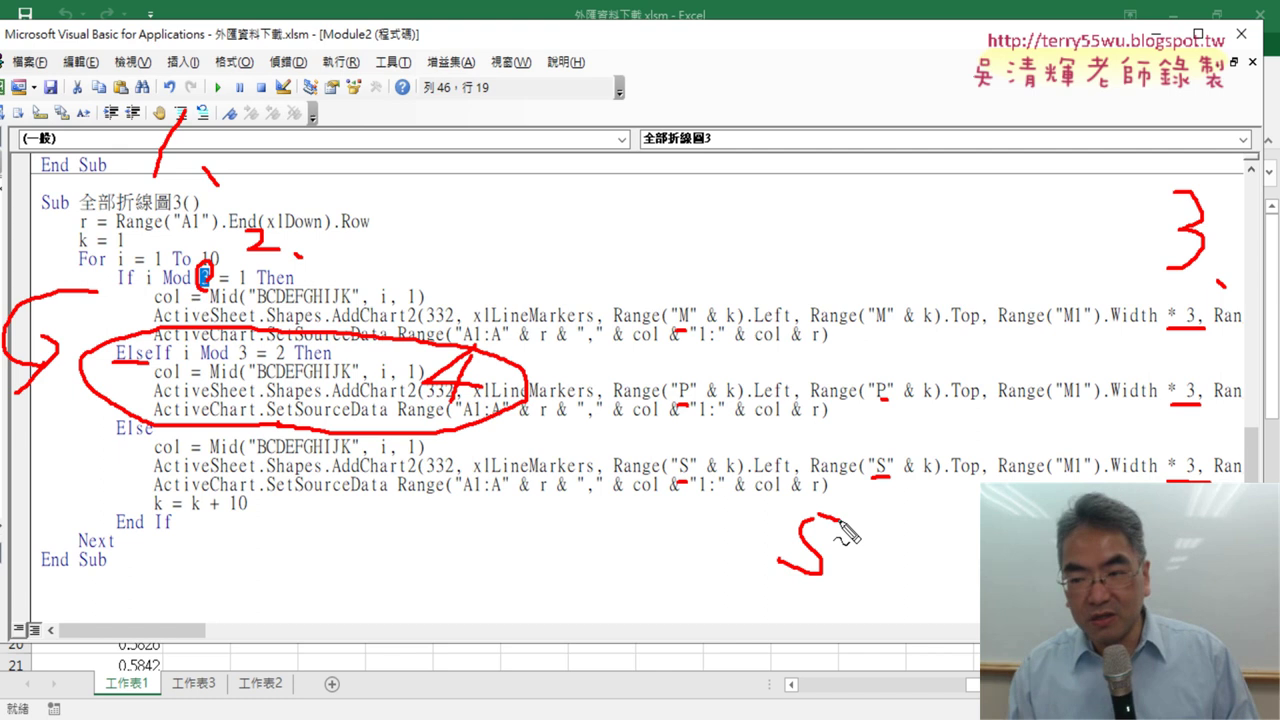
key("Escape")
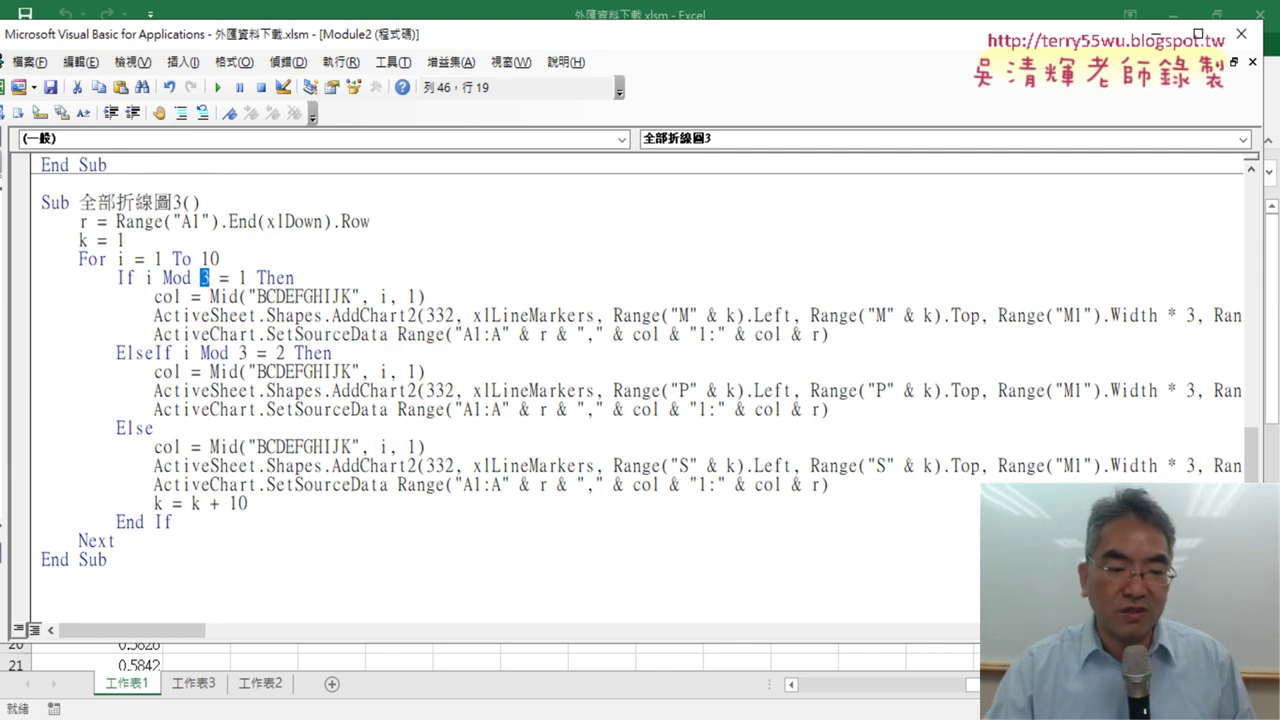
- Switch to EVO Class Management and stop the screen broadcast to show the 22 student thumbnails
key("alt+Tab")
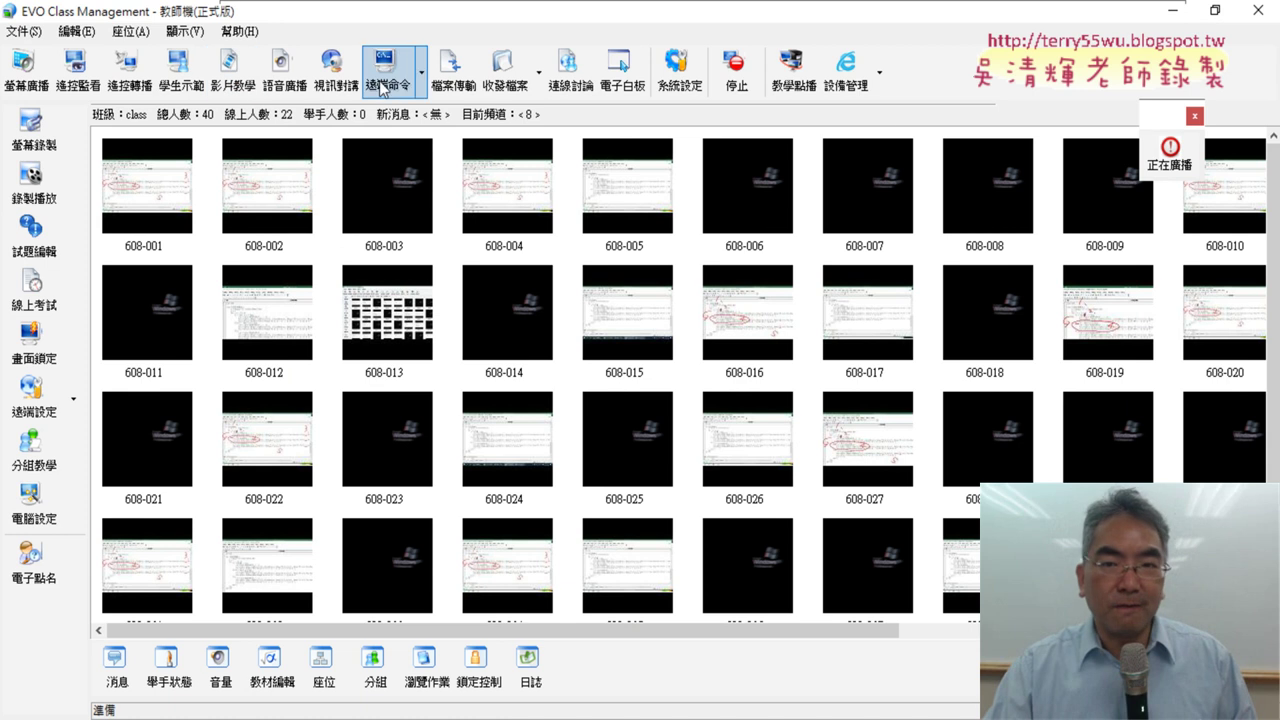
left_click(736, 72)
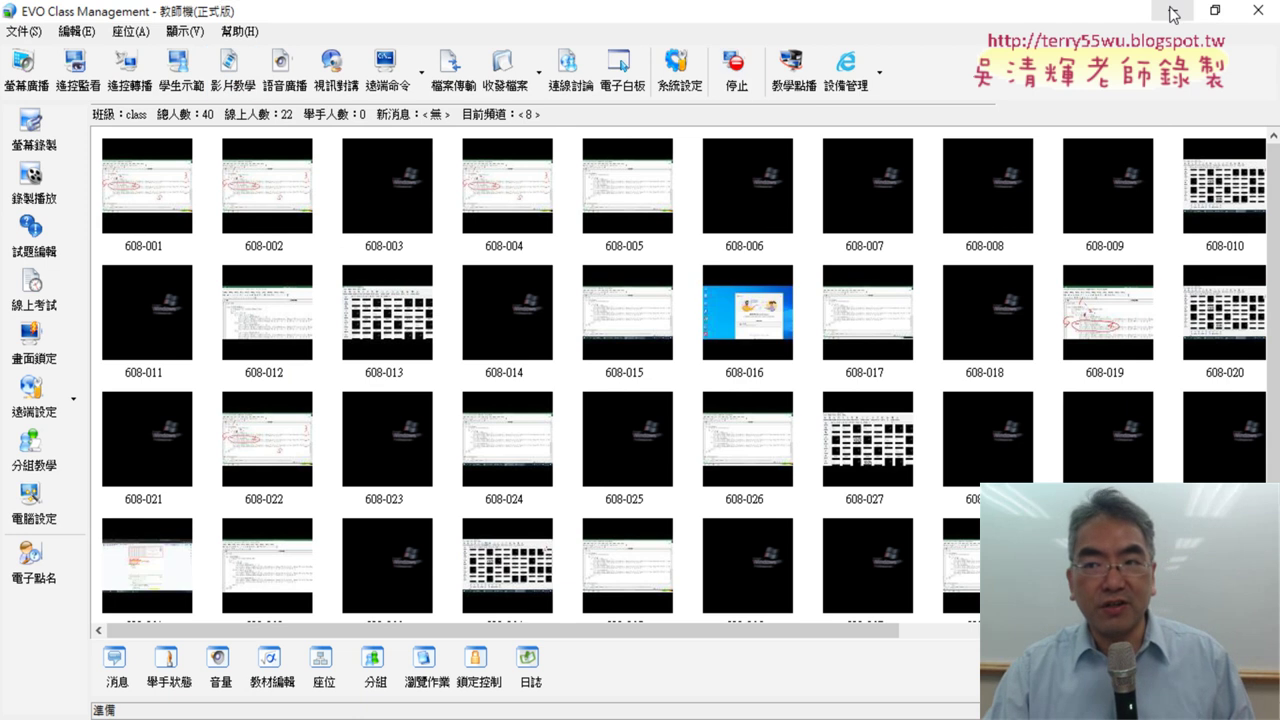